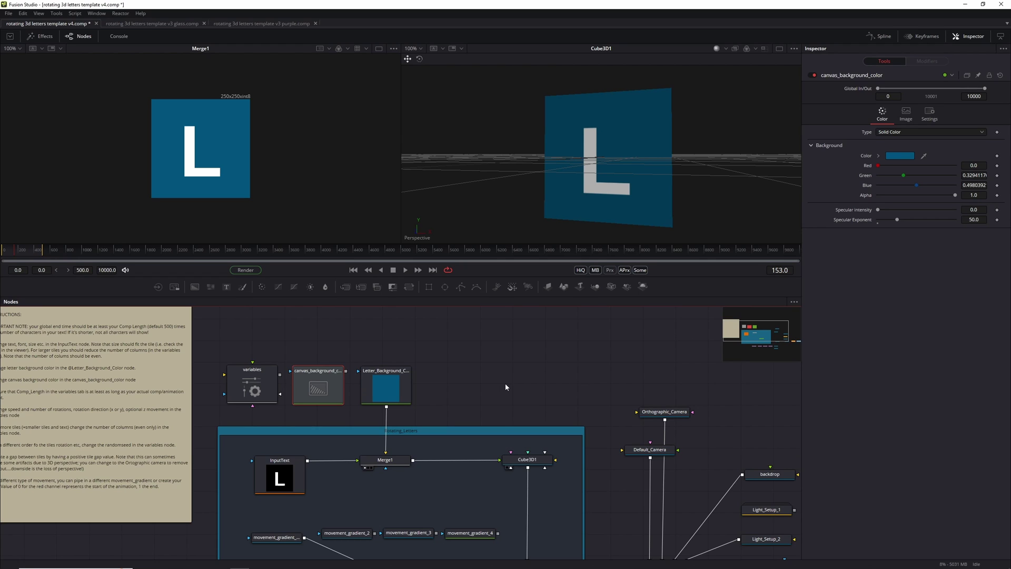
View the v3 purple and v3 glass example comps, return to the v4 template, and bring up the Blackmagic Support Center page
click(275, 23)
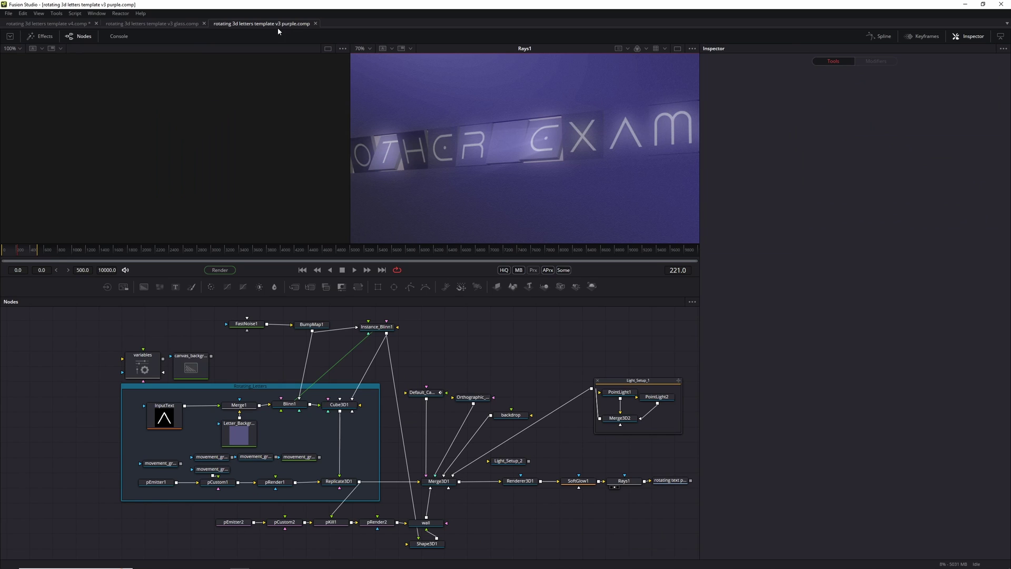
click(165, 24)
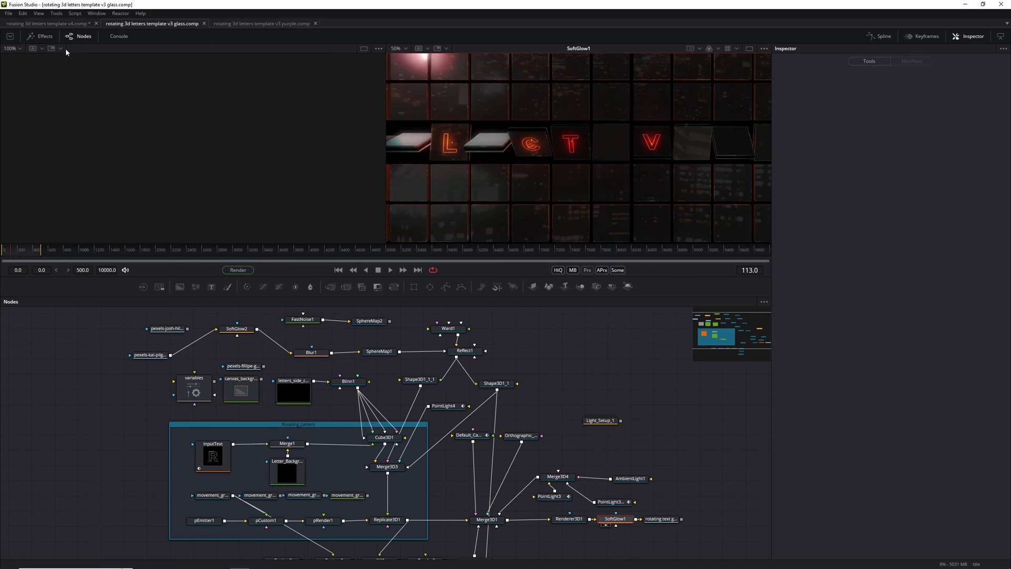
click(61, 23)
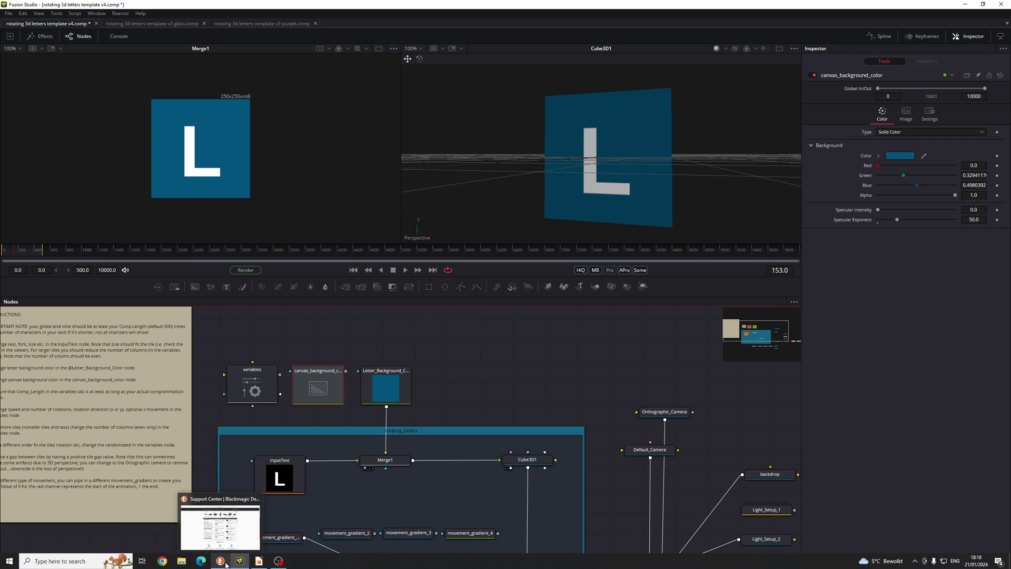
click(226, 564)
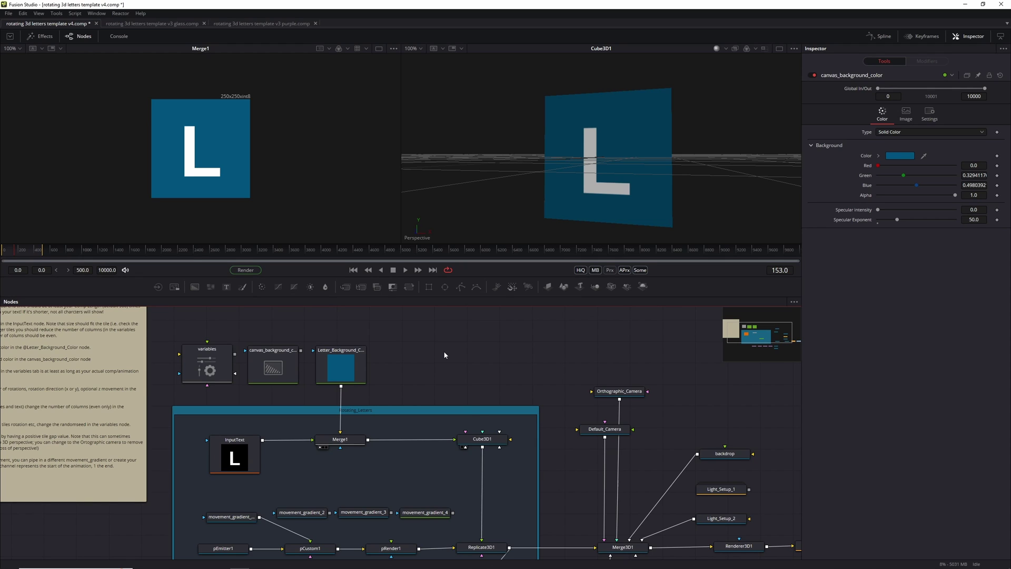
Examine the v4 template's node layout, including the Rotating_Letters group, the wall nodes, the cameras and the lights
scroll(445, 355, down, 2)
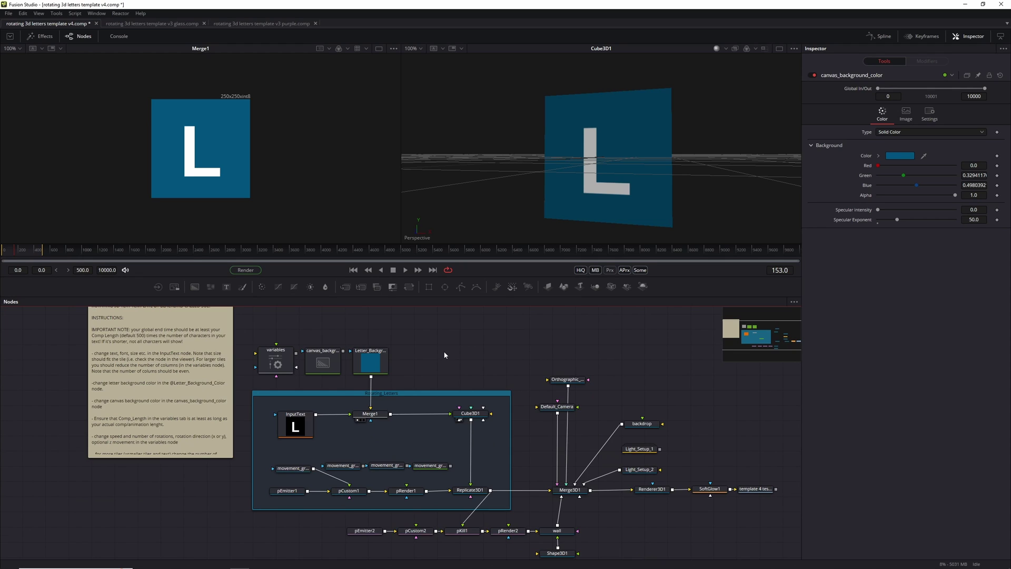
click(427, 395)
scroll(405, 403, up, 2)
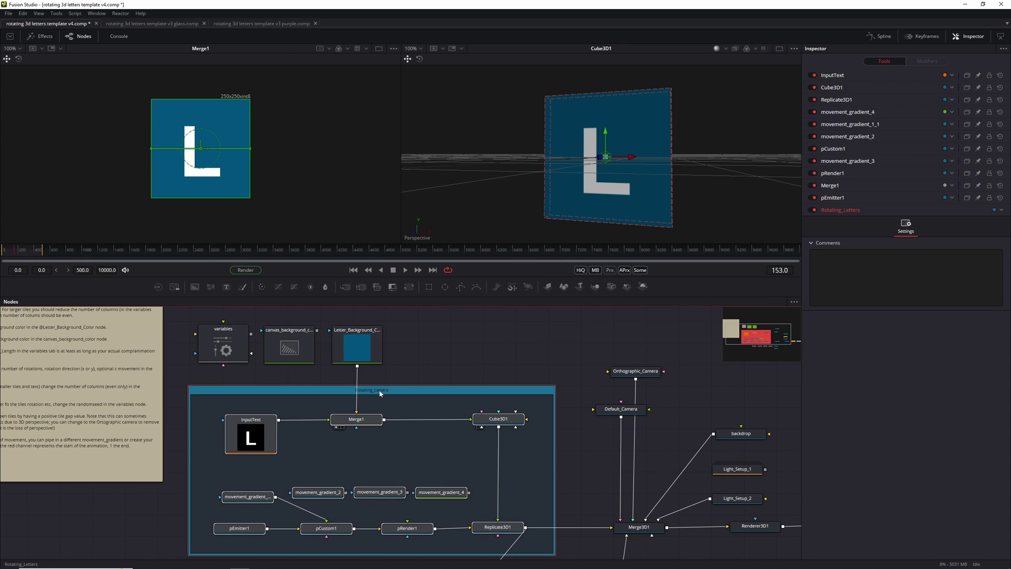
scroll(378, 390, up, 1)
scroll(378, 393, down, 2)
click(435, 384)
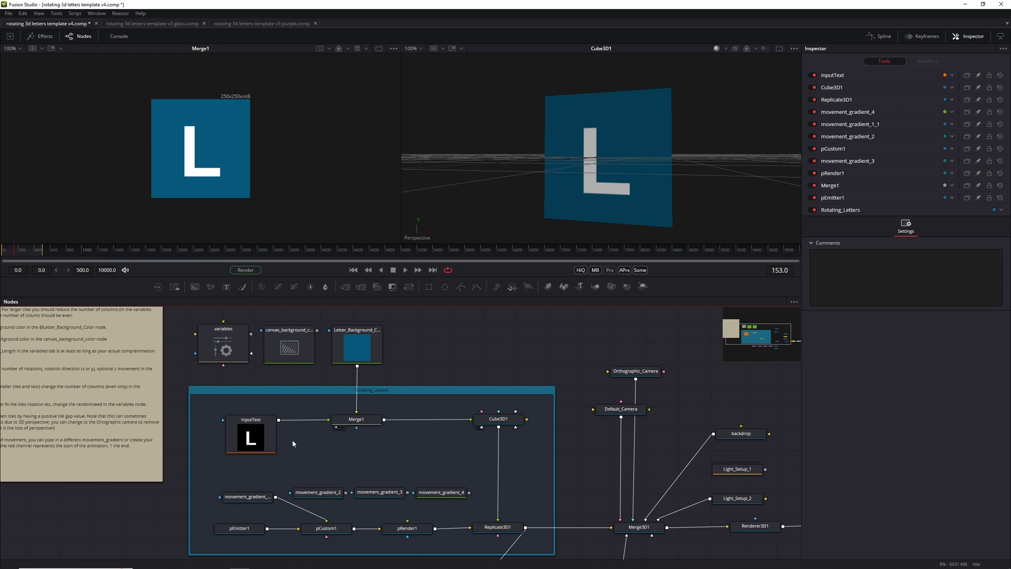
drag(479, 349, 419, 255)
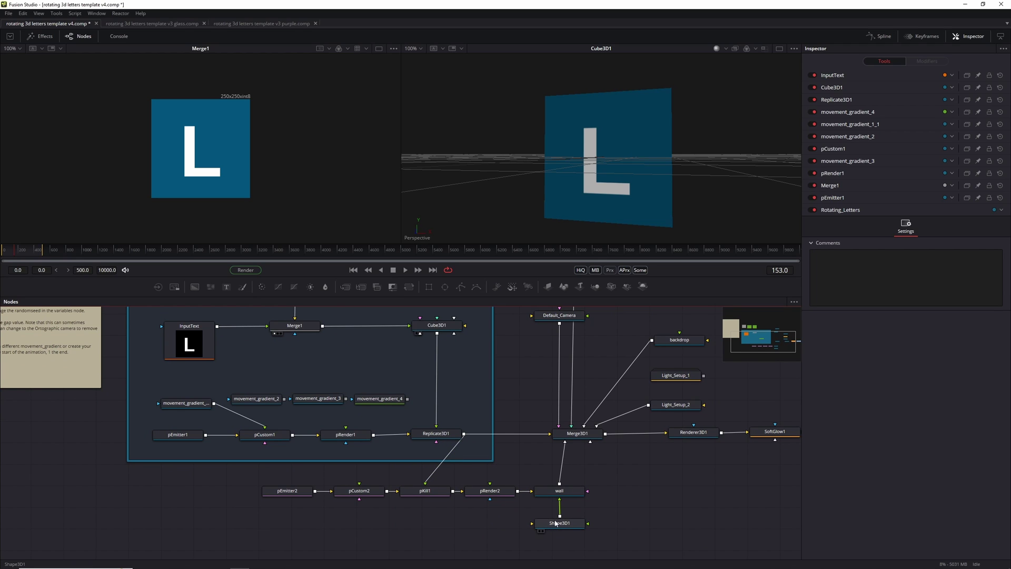
drag(643, 475, 653, 567)
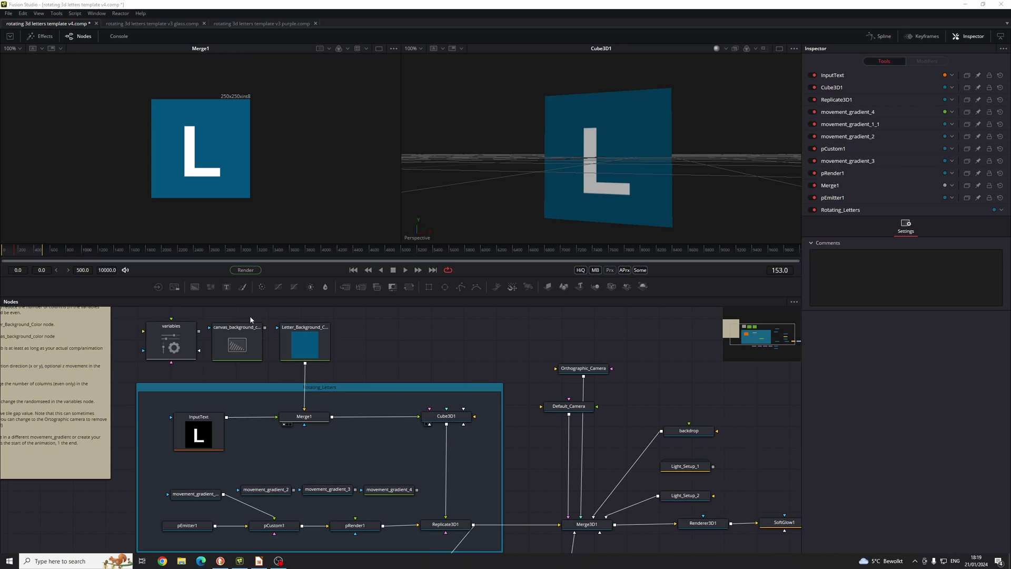
drag(609, 524, 458, 504)
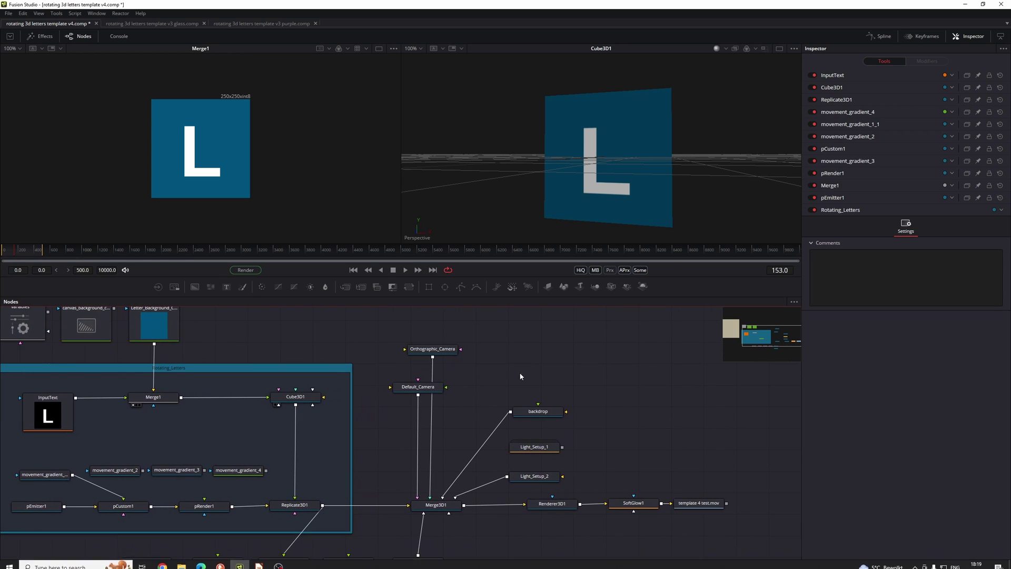
Inspect the settings of Merge3D1, the default and orthographic cameras, Renderer3D1 and SoftGlow1
click(452, 504)
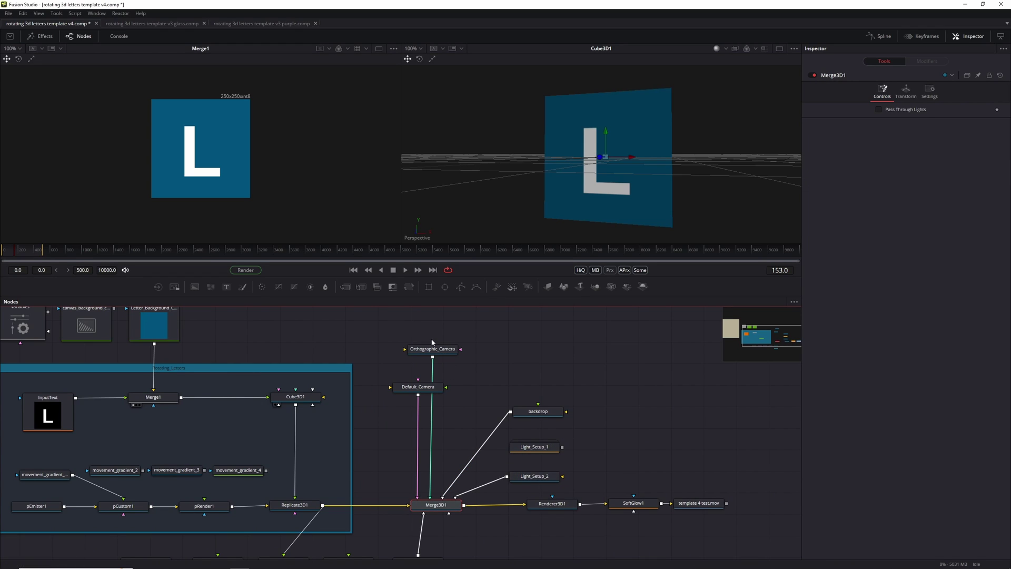
click(417, 387)
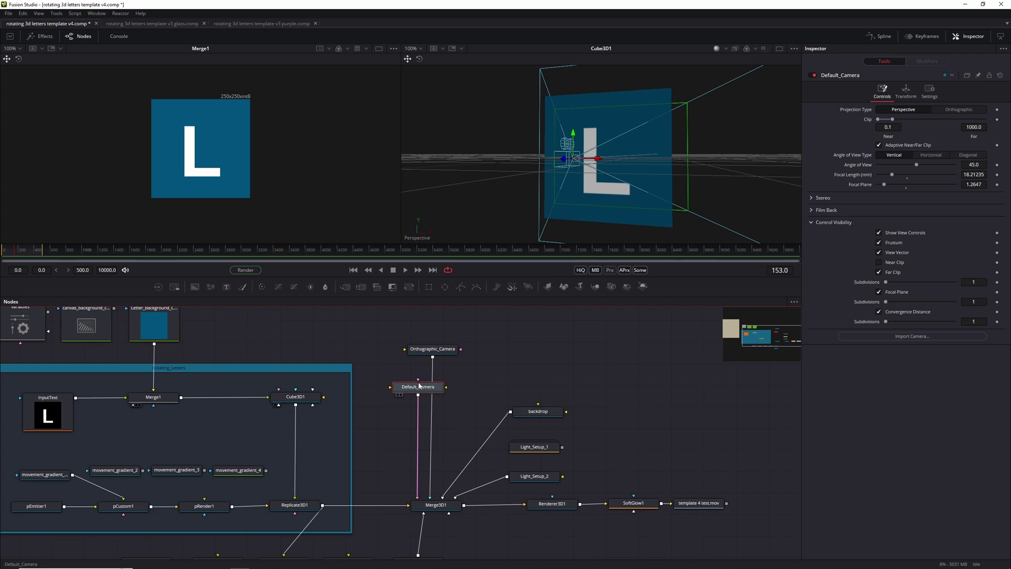
click(432, 348)
click(415, 388)
click(435, 350)
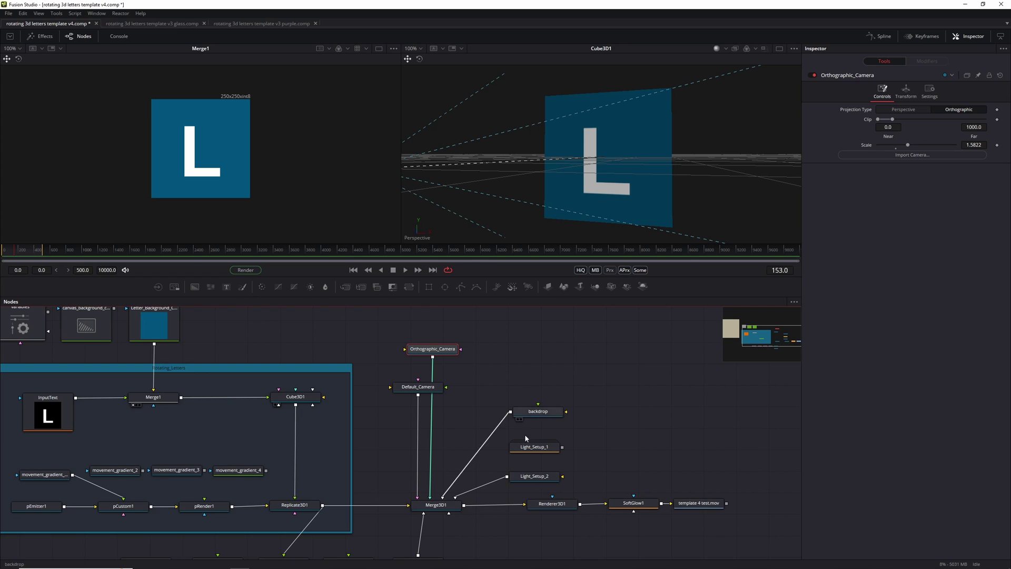
click(559, 504)
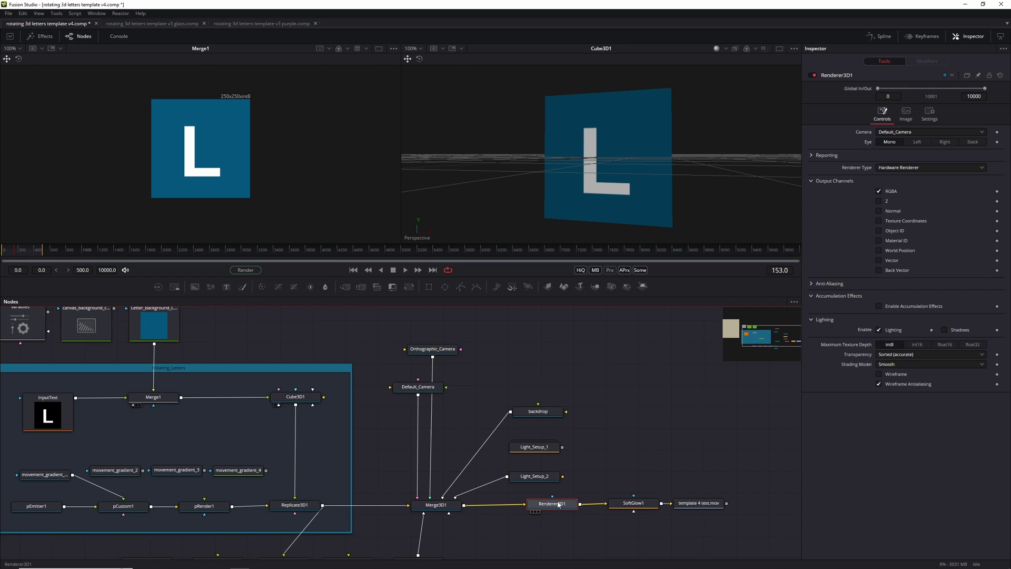
click(628, 505)
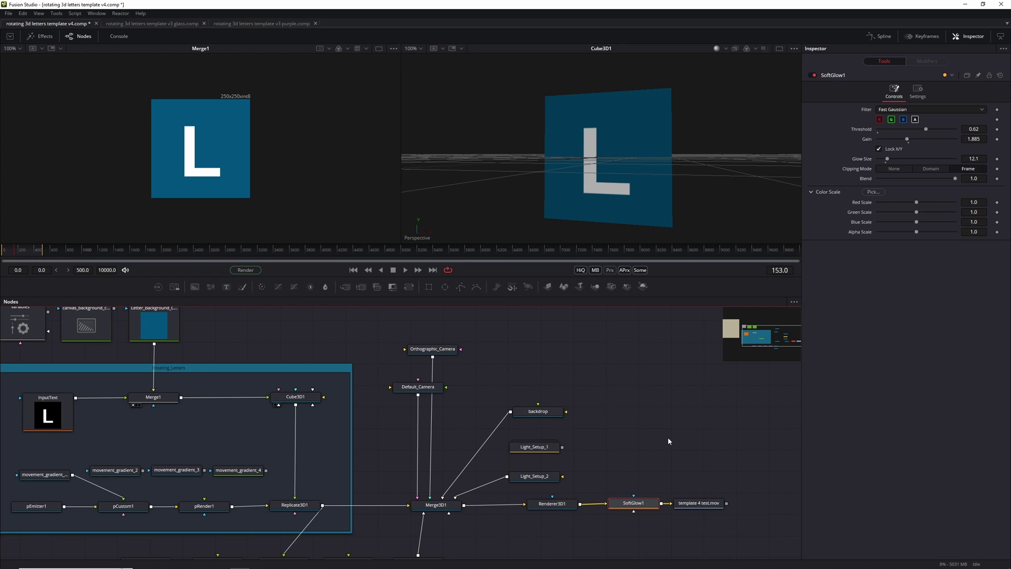
Delete the "template 4 test.mov" saver node at the end of the node chain
click(714, 507)
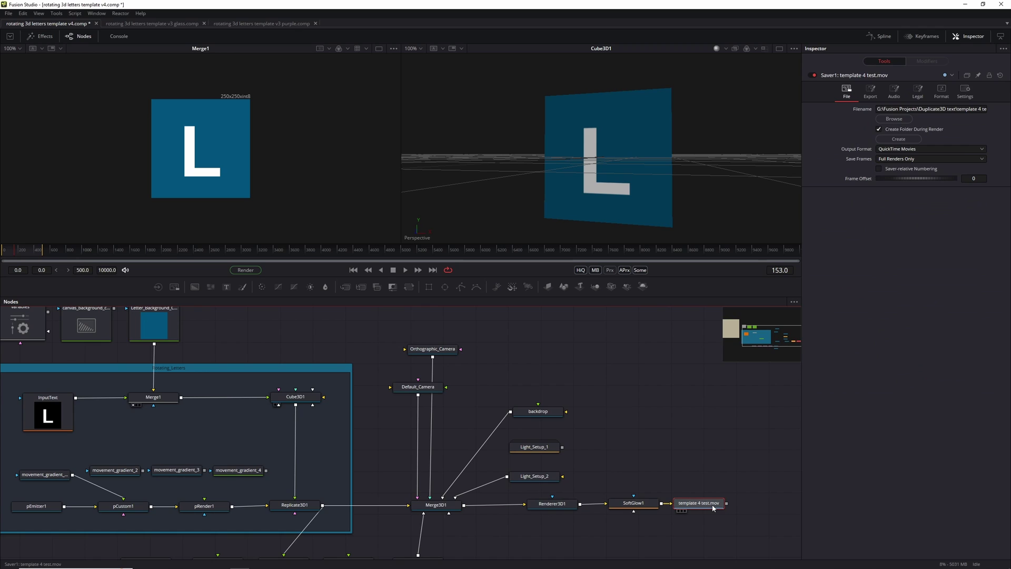
key(Delete)
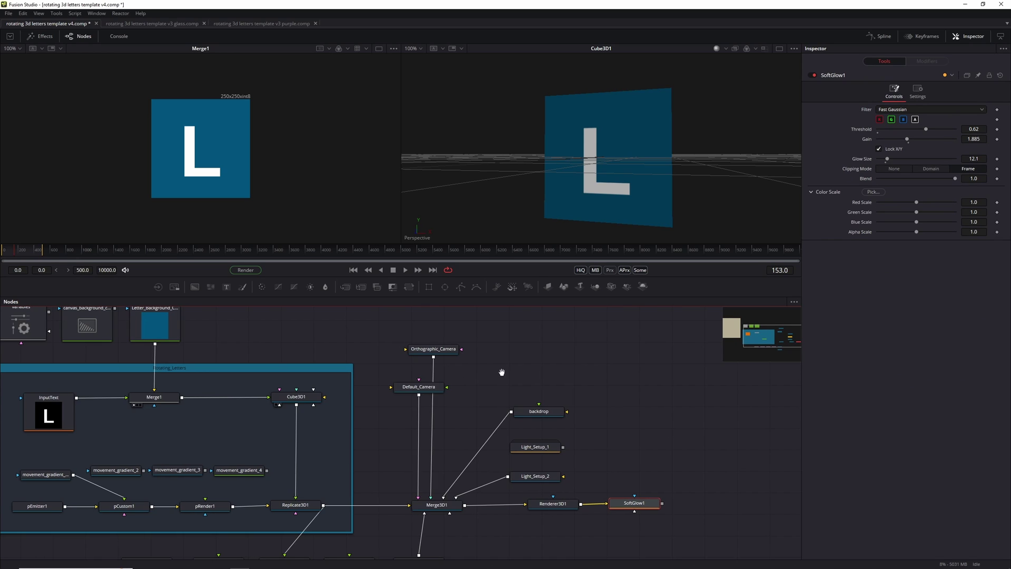
Replace the source text of the InputText node with "AN EXAMPLE"
drag(501, 371, 655, 390)
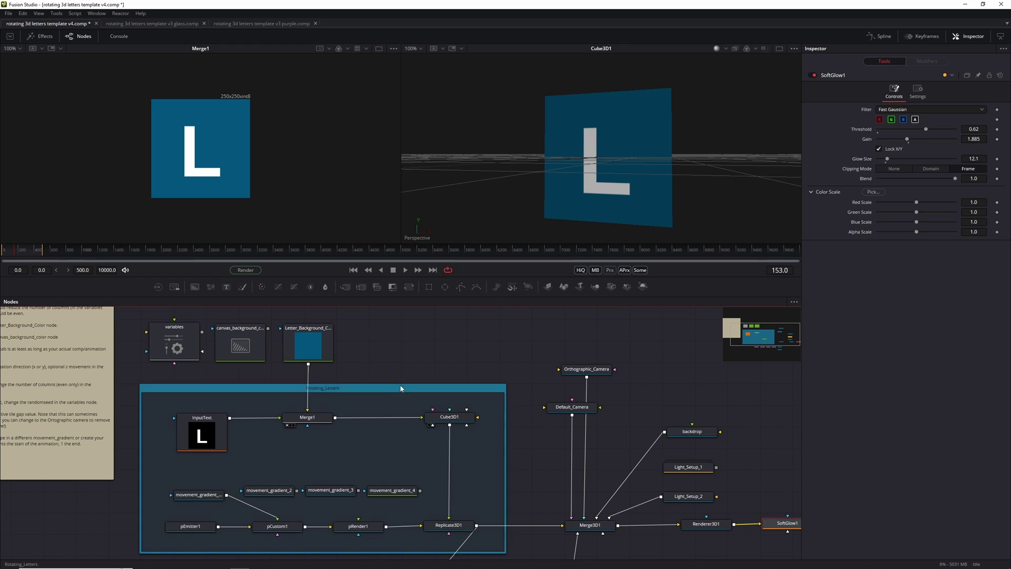
click(203, 436)
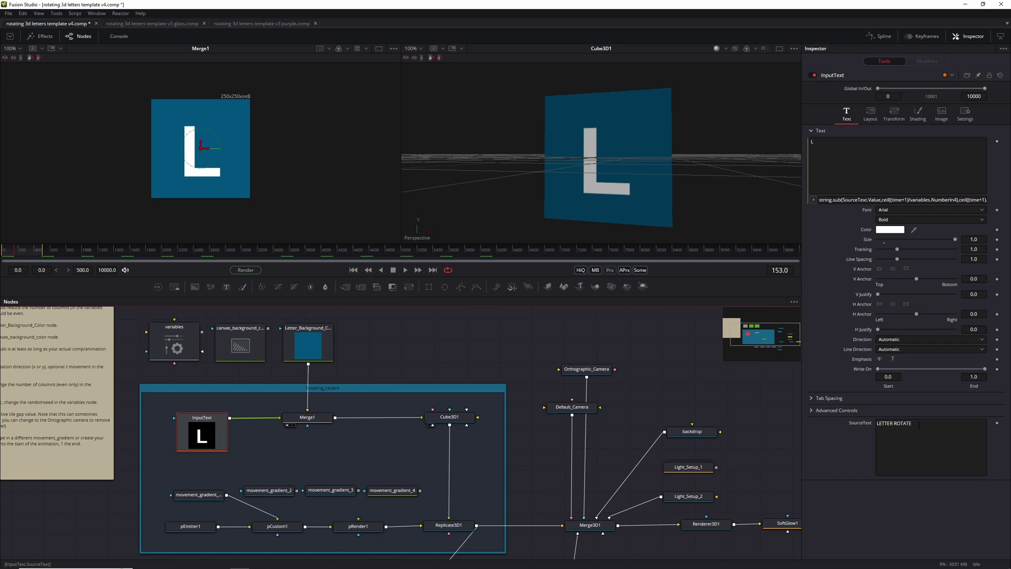
click(919, 425)
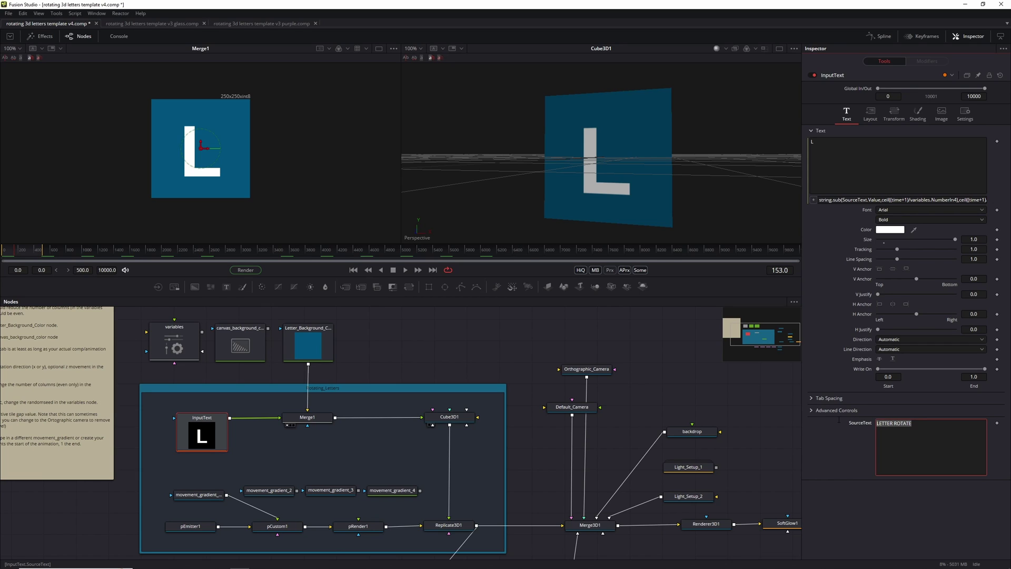
text(AN)
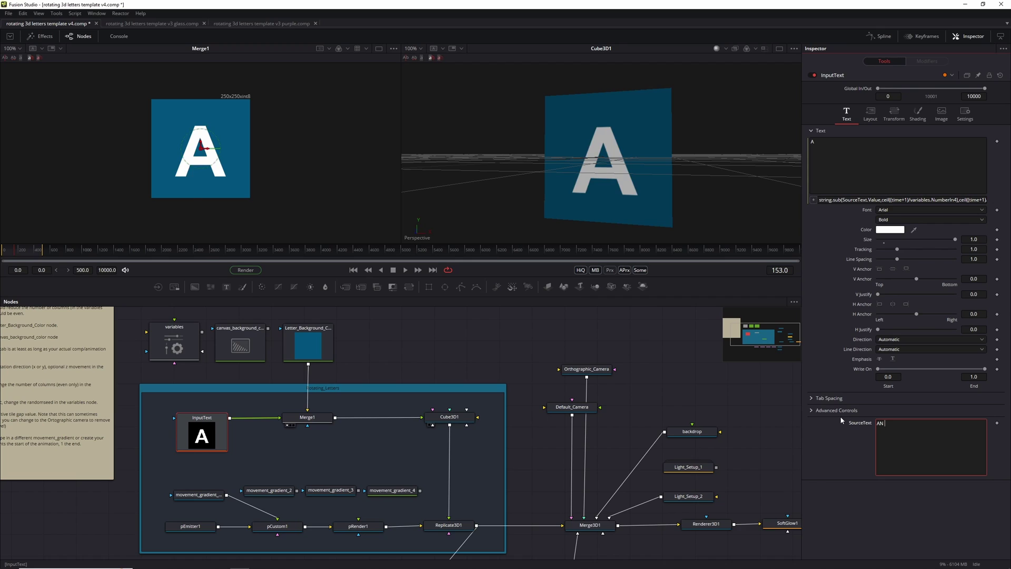
text( EXAMPLE)
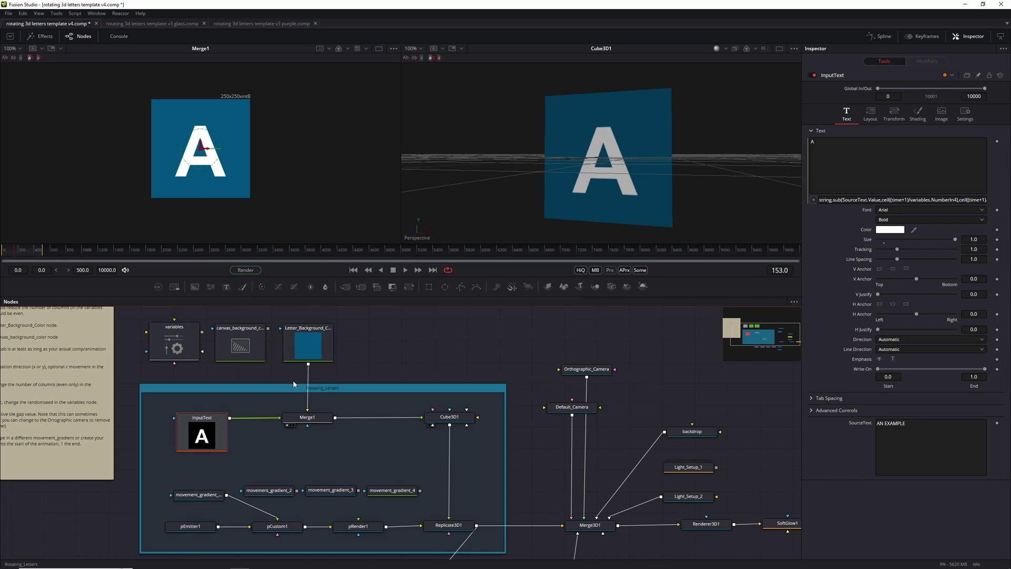
Inspect the Cube3D1 letter tile from an angle in the 3D view and show the Renderer3D1 settings
drag(619, 166, 614, 196)
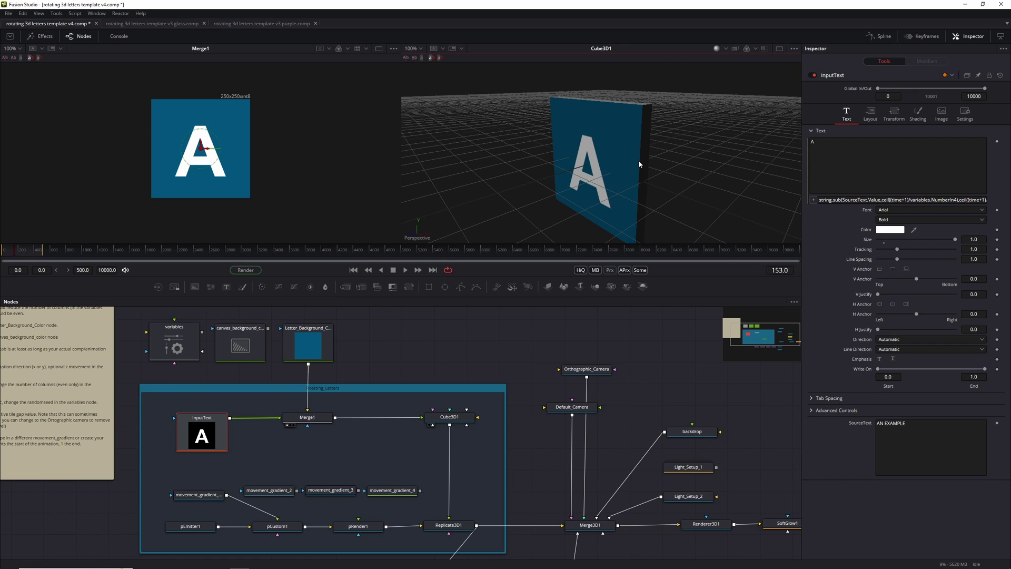
drag(639, 164, 643, 152)
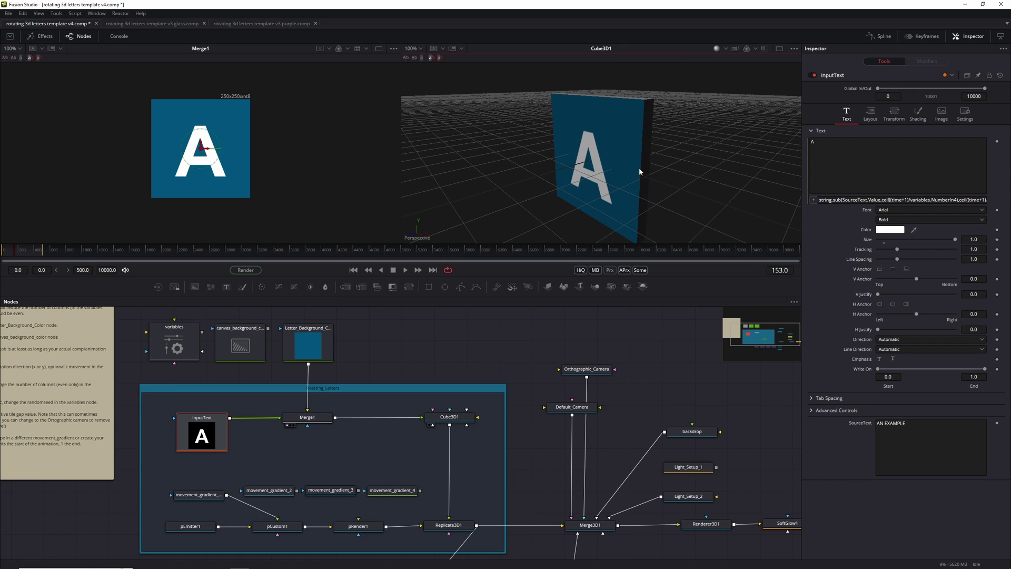
click(710, 524)
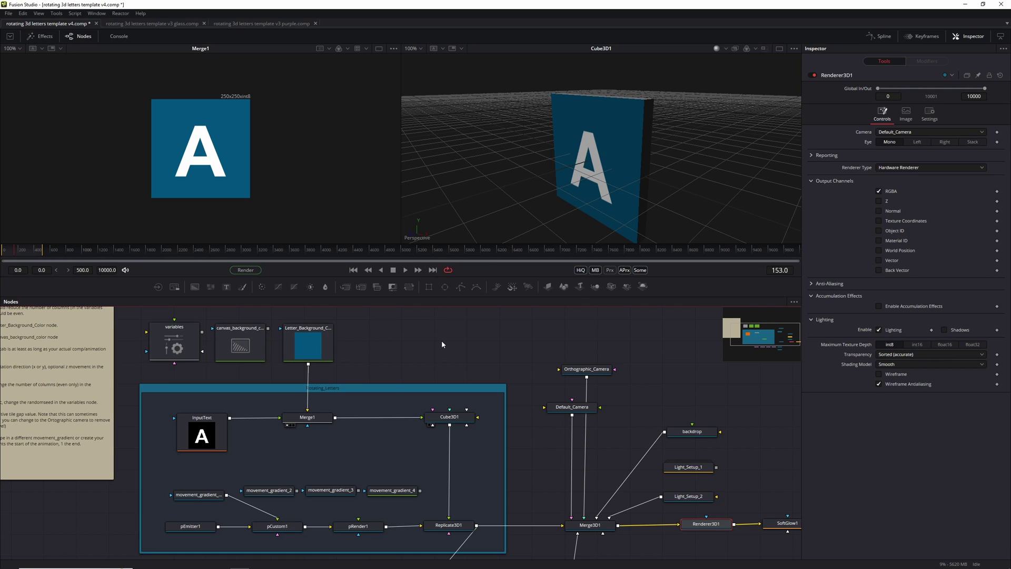
Review the InputText node's size setting and open the color picker for its shading fill
click(213, 430)
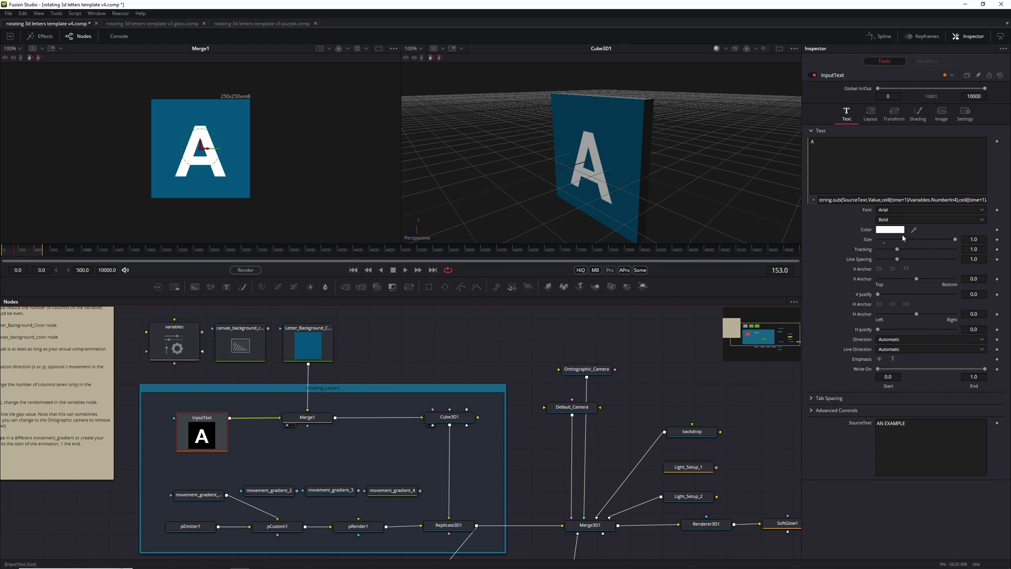
mouse_move(955, 239)
mouse_down()
mouse_move(939, 240)
mouse_move(956, 238)
mouse_up()
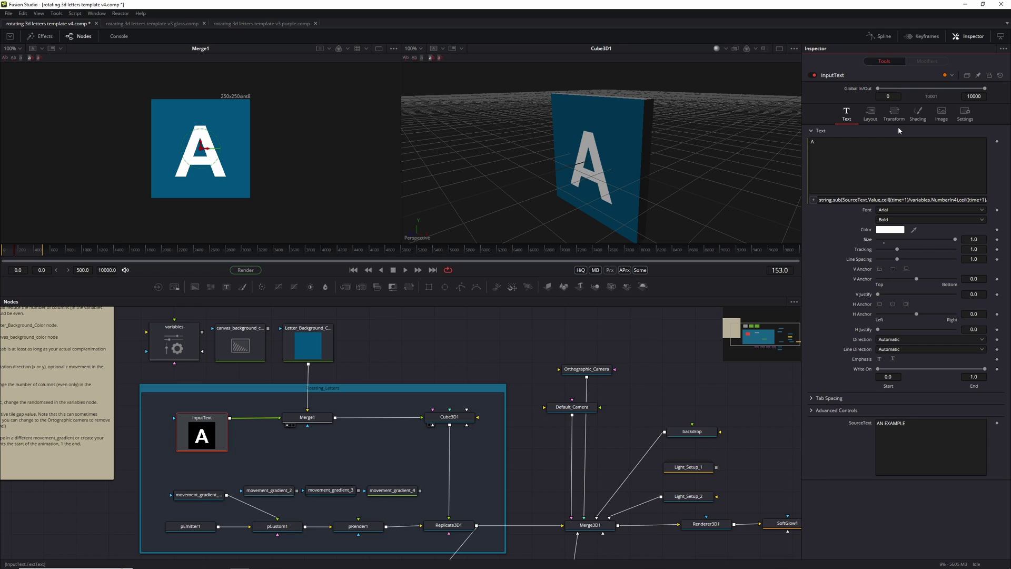
click(917, 113)
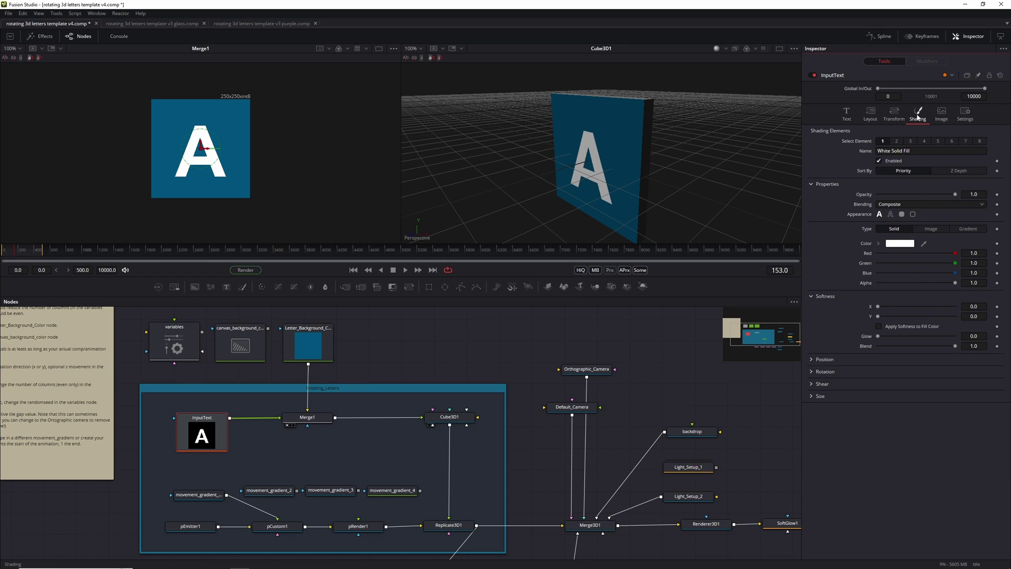
click(898, 244)
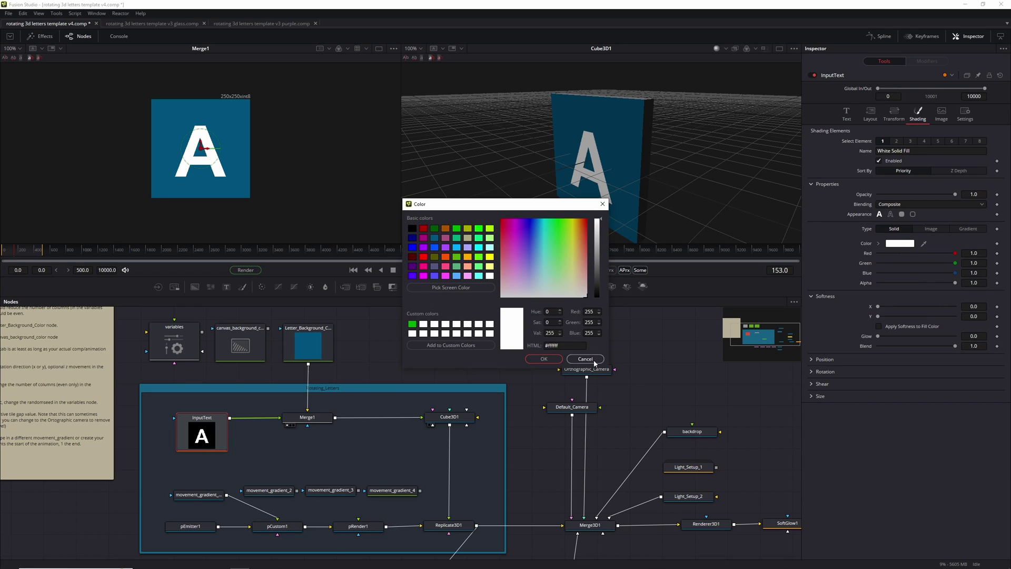
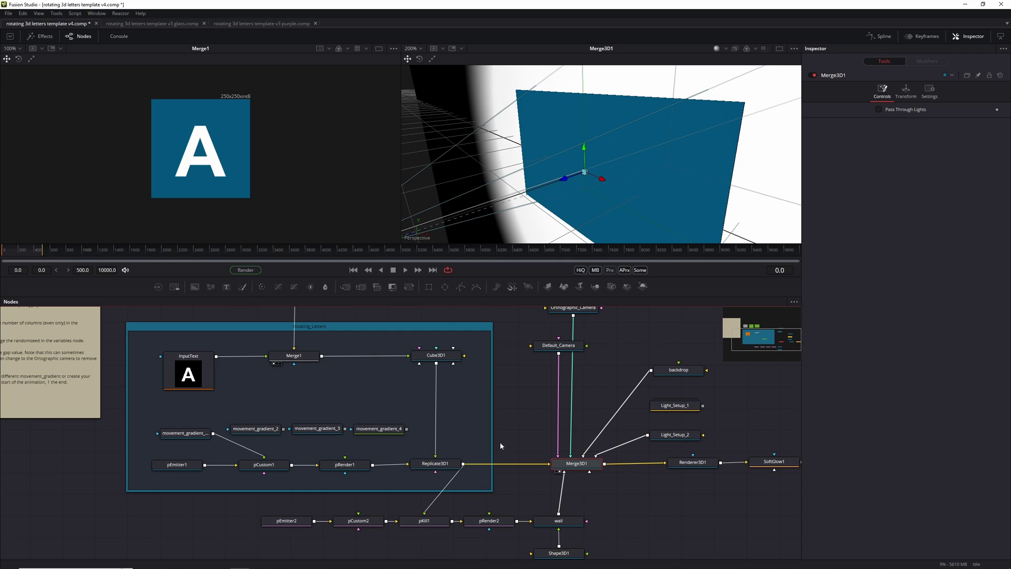
Display the wall node in the 3D viewer and look closely at the opening in it
click(545, 524)
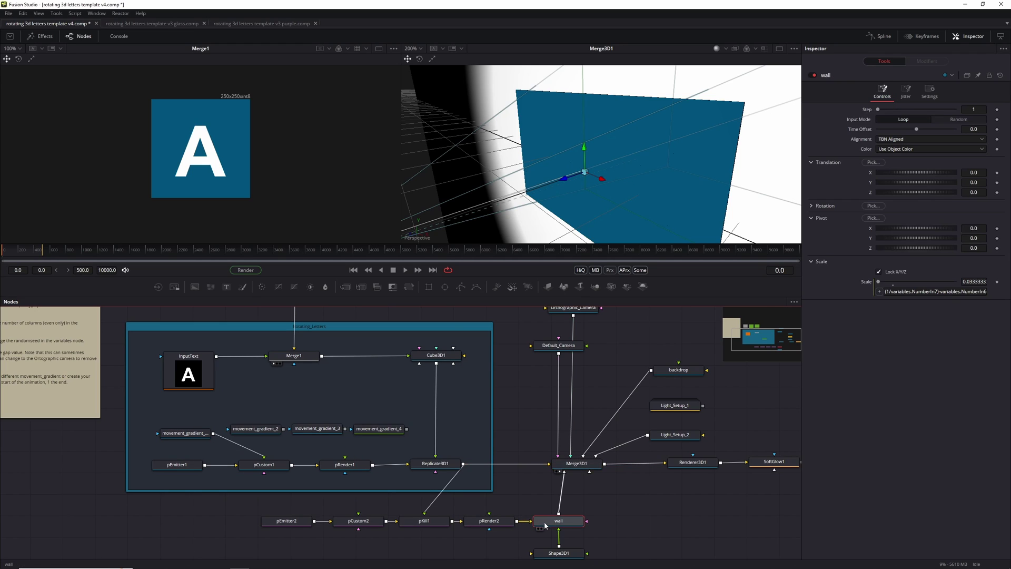
drag(549, 522, 608, 162)
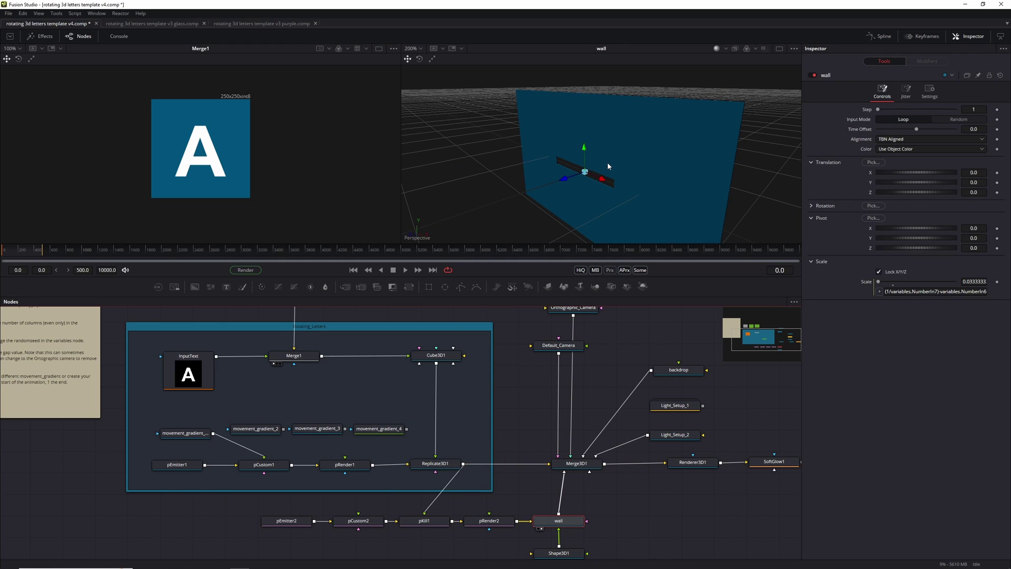
scroll(588, 160, up, 1)
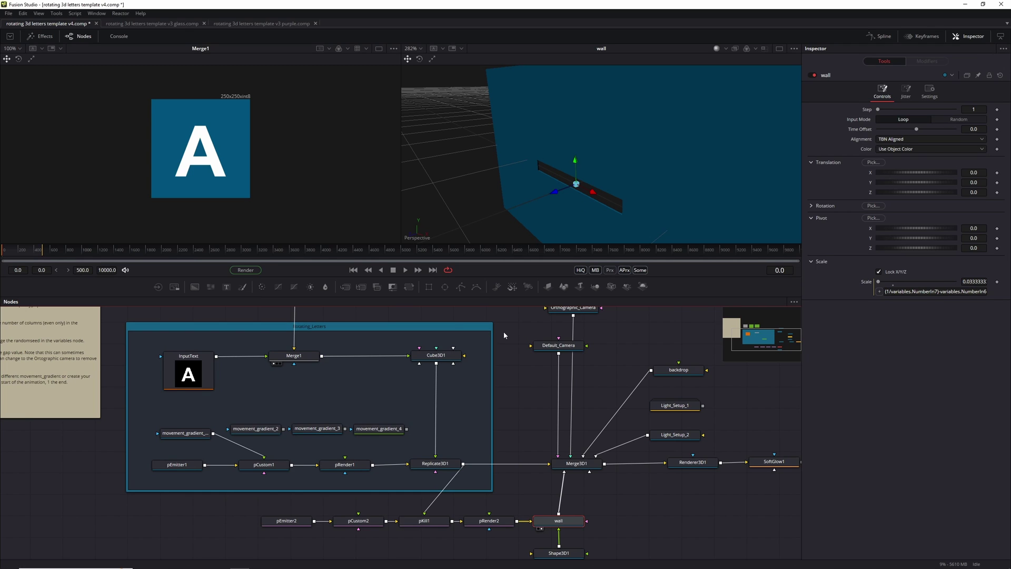
Raise the red value of the canvas_background_color node to about 0.77
scroll(504, 330, up, 4)
click(260, 382)
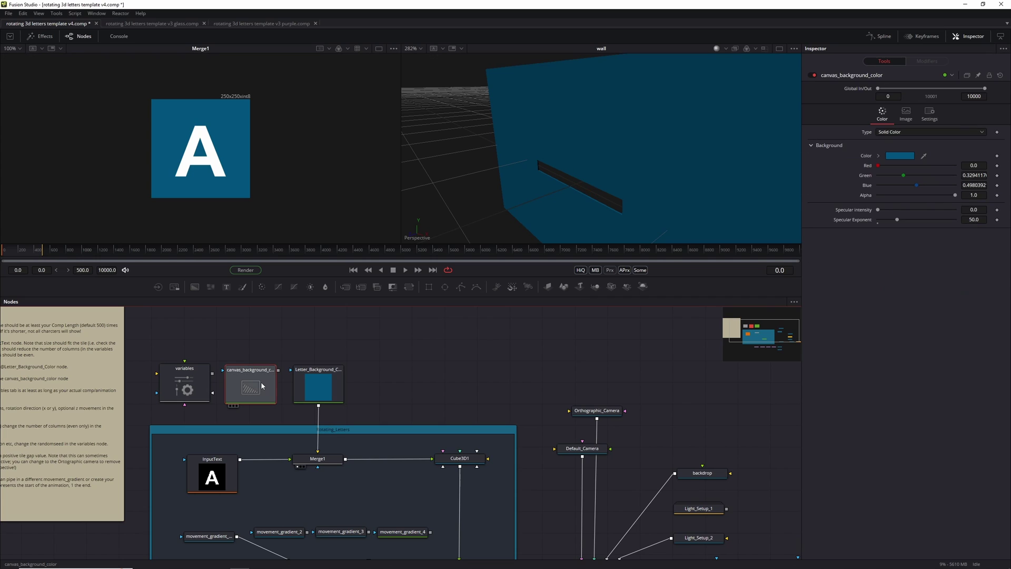
drag(885, 166, 941, 173)
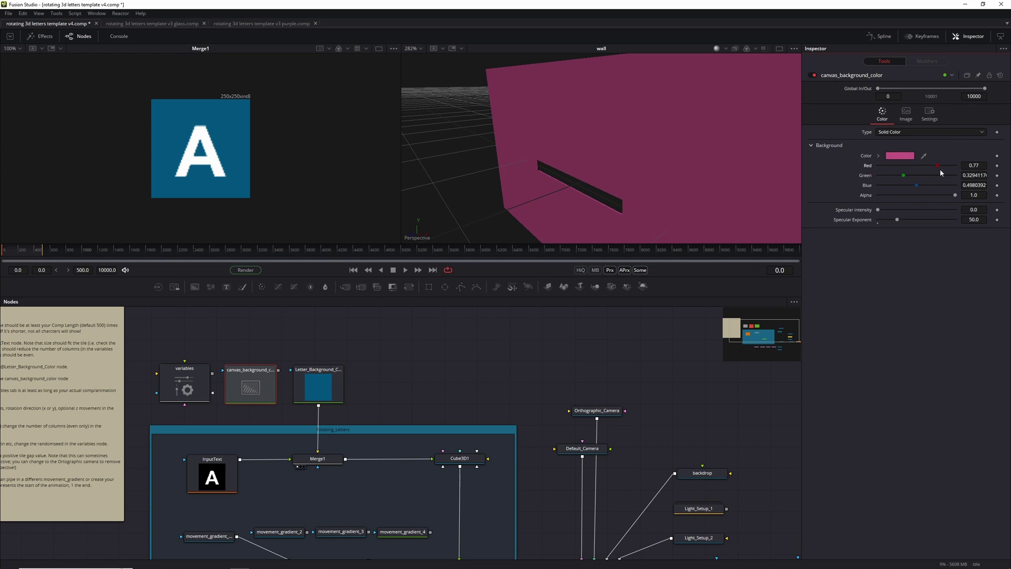
Undo the red value change and set the canvas_background_color node to orange #ffaa00
key(ctrl+z)
click(900, 156)
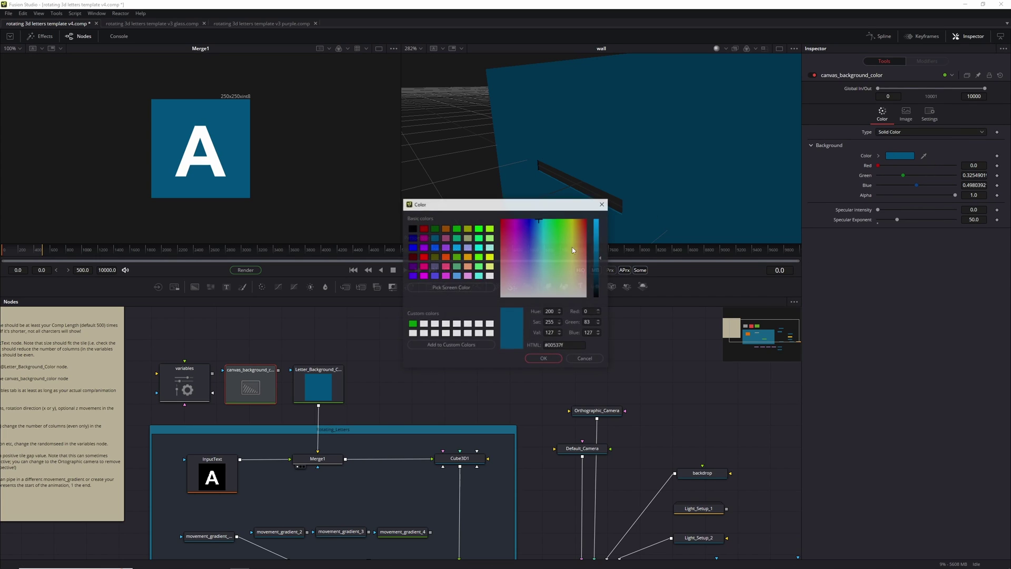
click(467, 257)
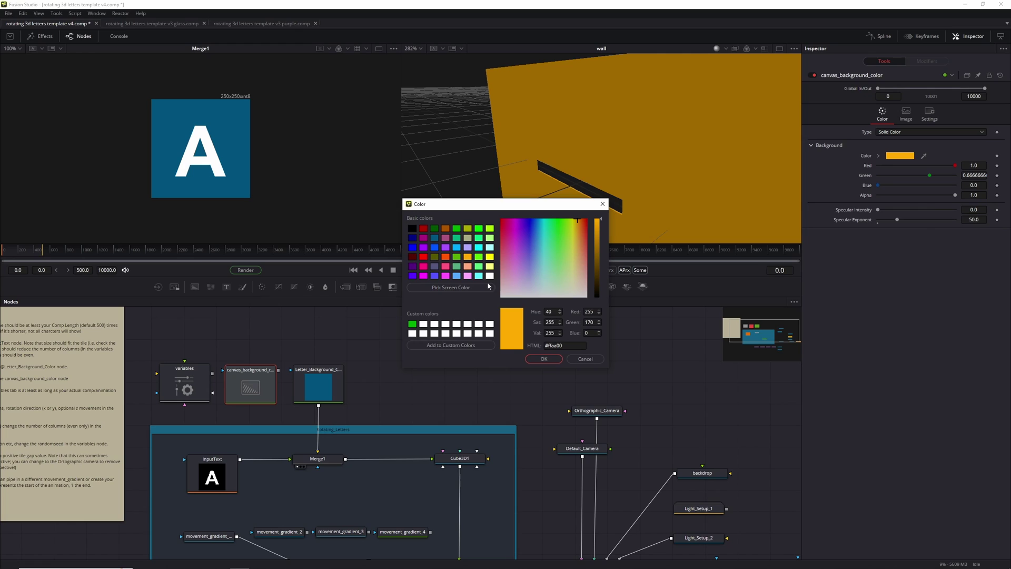
click(543, 359)
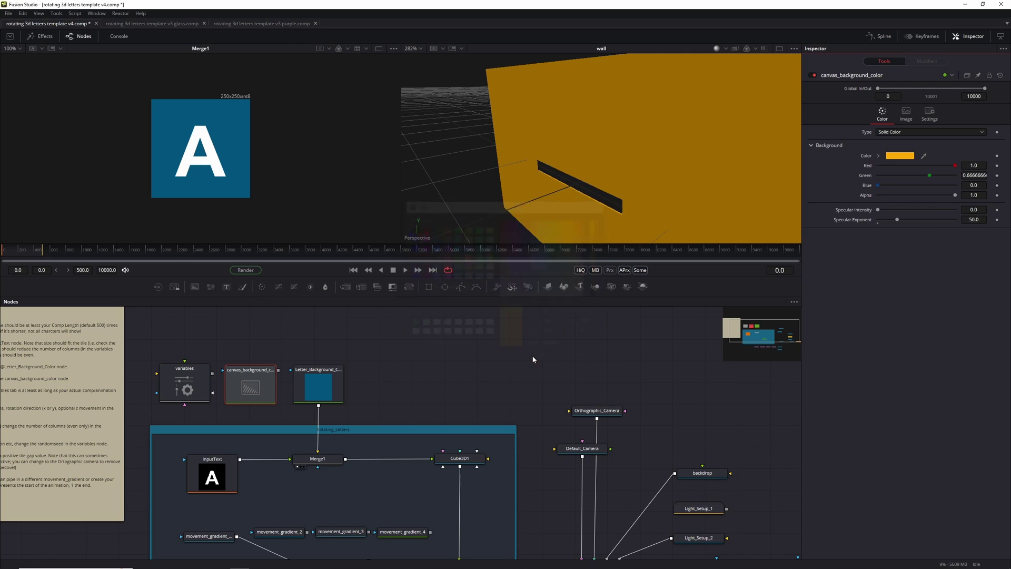
Display the Cube3D1 letter tile in the 3D viewer and examine its back face
click(324, 461)
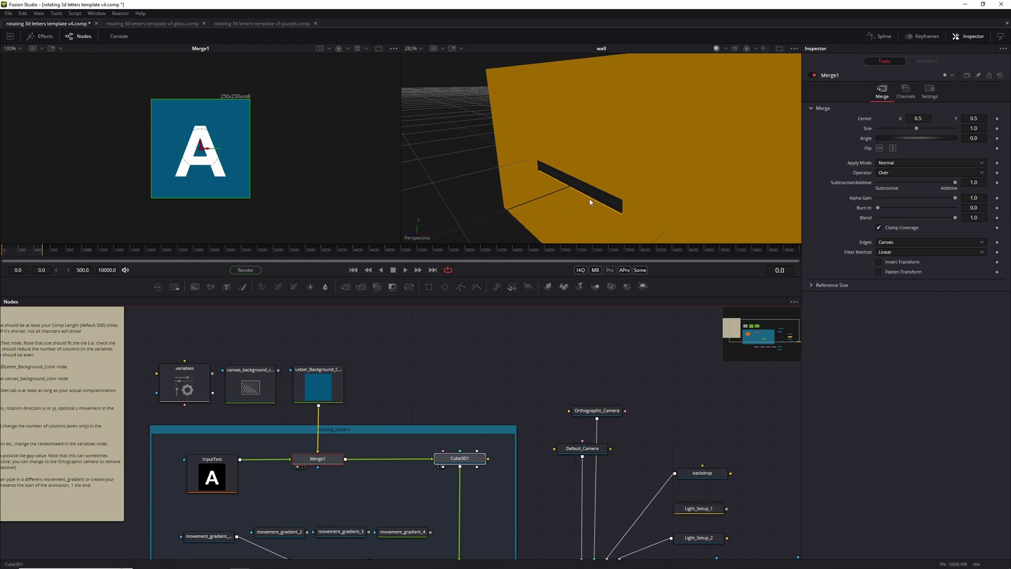
key(2)
scroll(555, 172, down, 2)
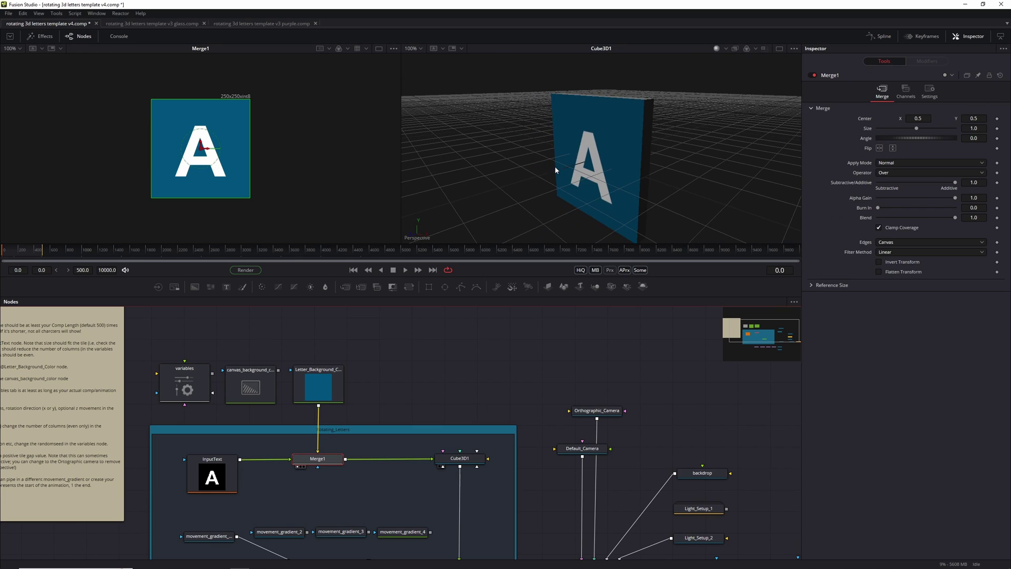
drag(597, 150, 322, 131)
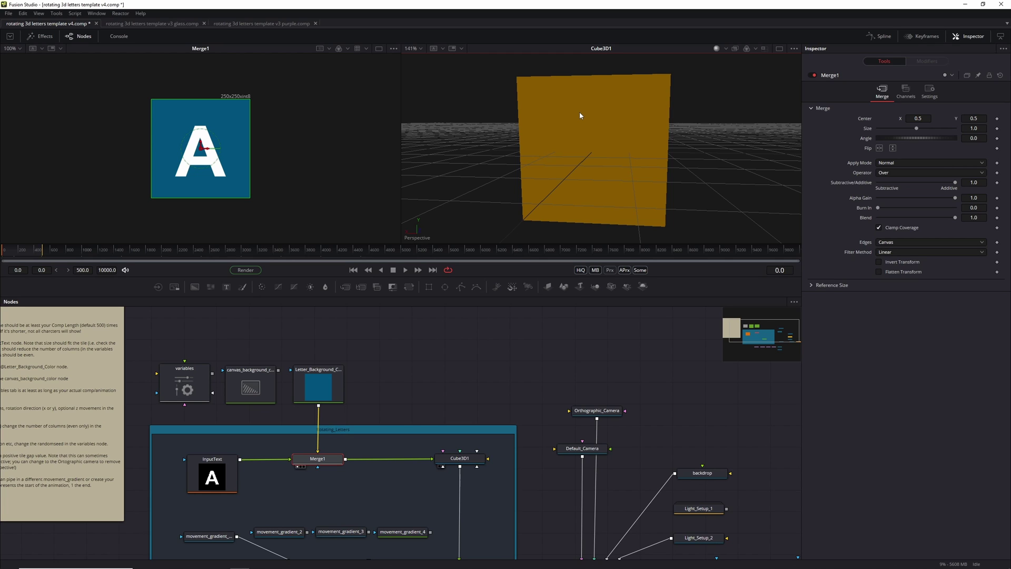
drag(564, 121, 533, 140)
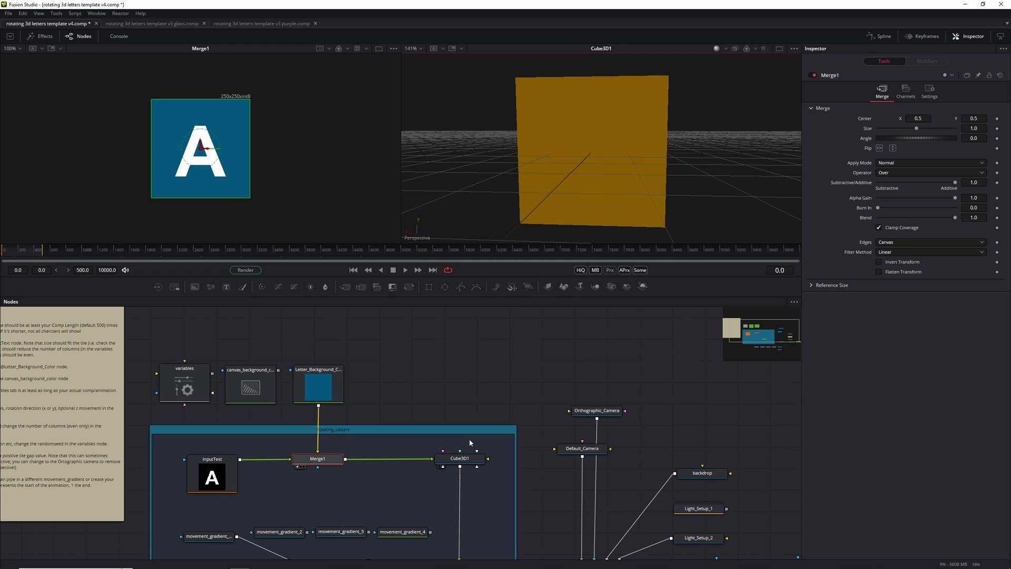
Review Cube3D1's back-face material expressions and compare them with the canvas_background_color node's color settings
click(466, 460)
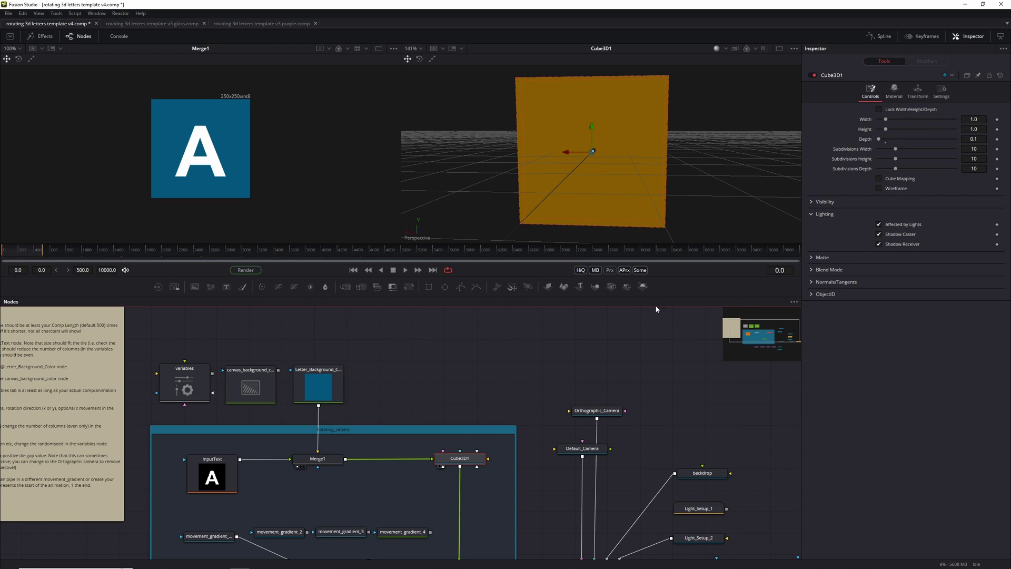
click(894, 92)
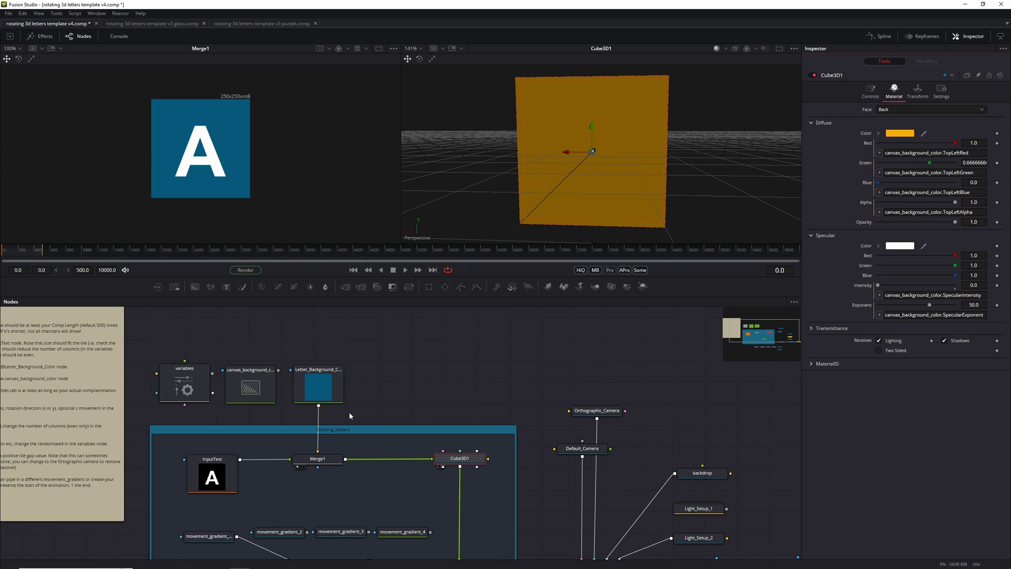
click(269, 371)
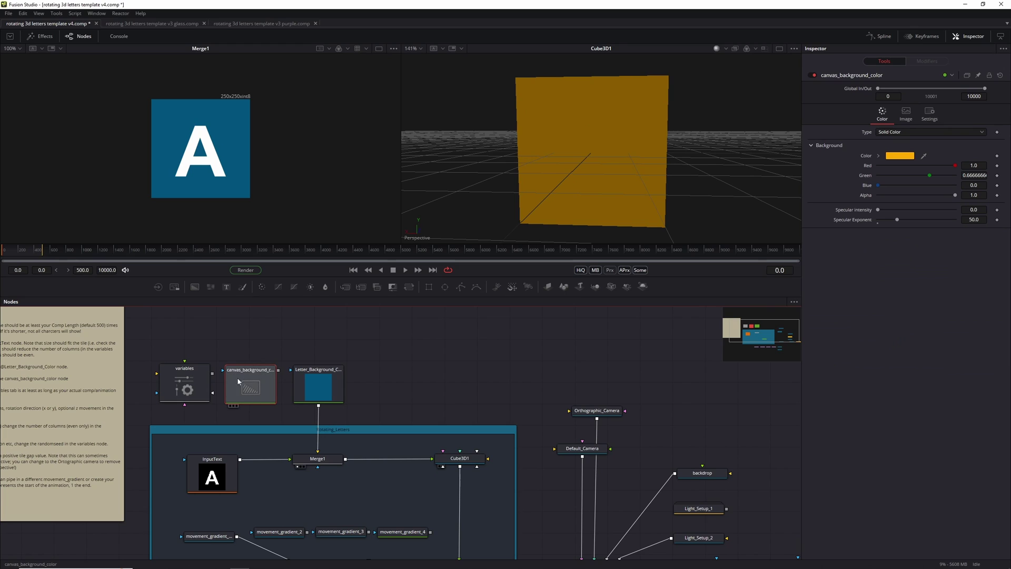
click(466, 461)
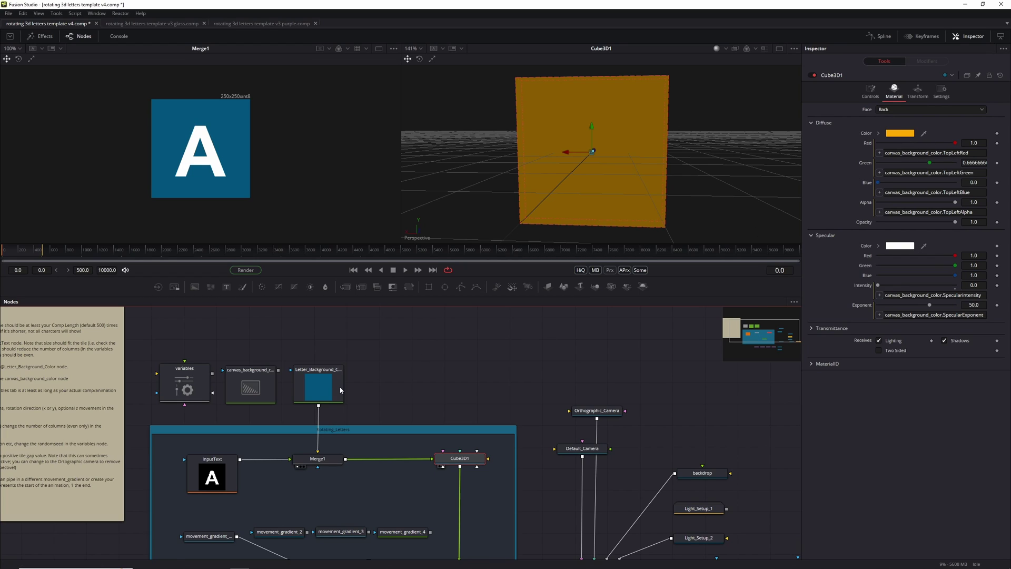
Set the canvas_background_color node to dark blue with red 0.0, green about 0.333 and blue about 0.498
click(266, 390)
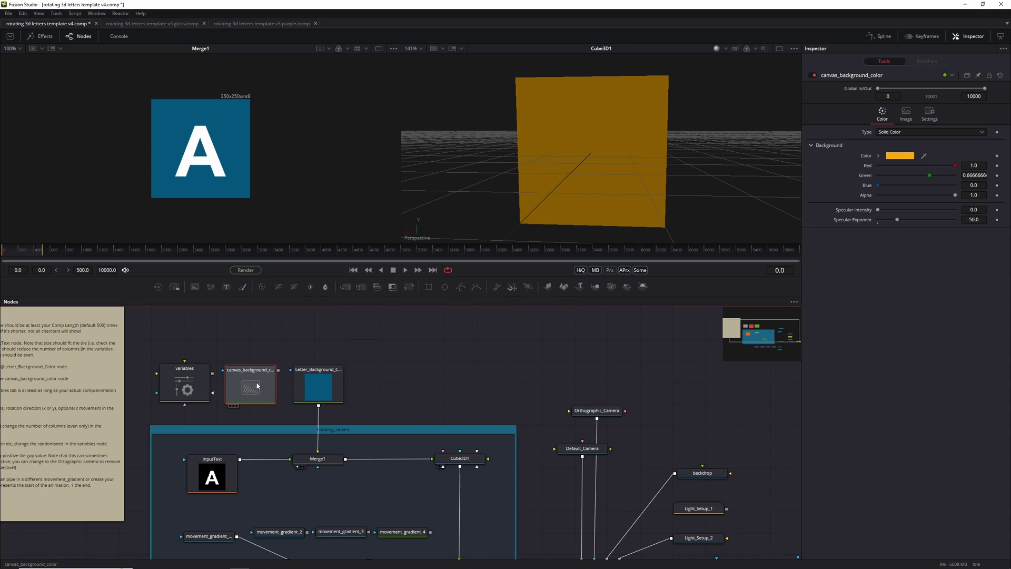
click(909, 157)
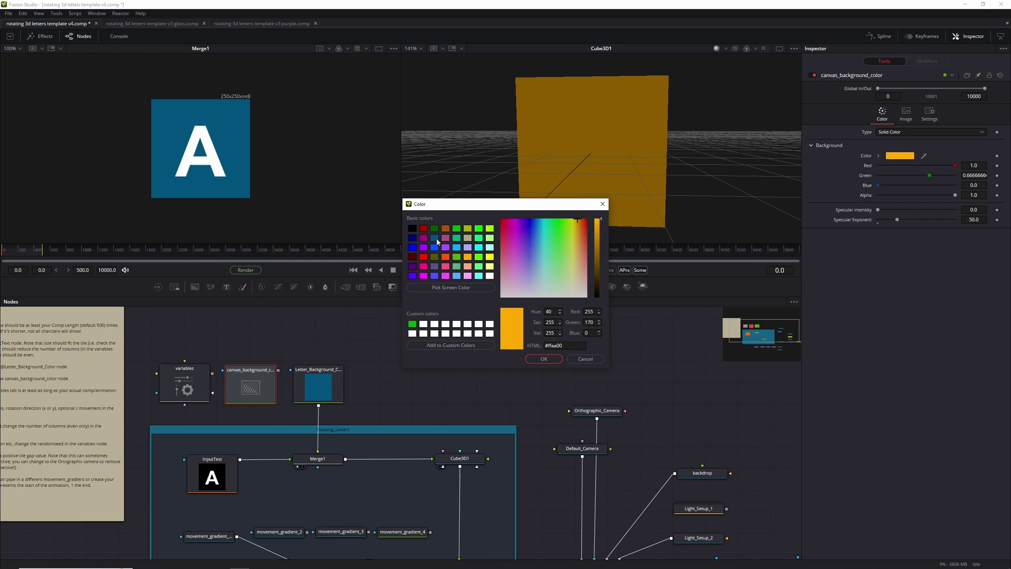
click(436, 240)
click(544, 359)
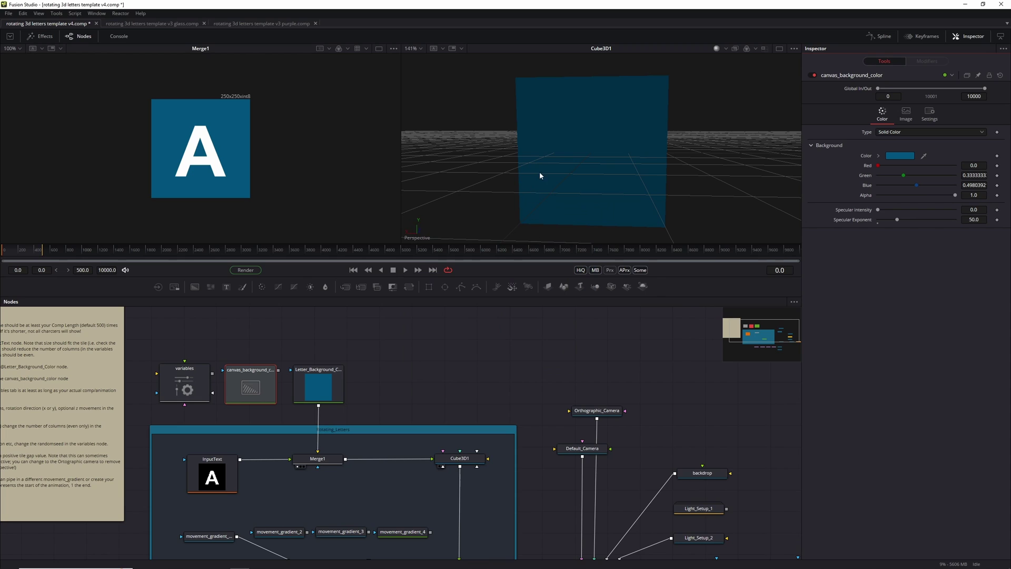
mouse_move(540, 172)
mouse_down()
mouse_move(654, 197)
mouse_move(556, 176)
mouse_up()
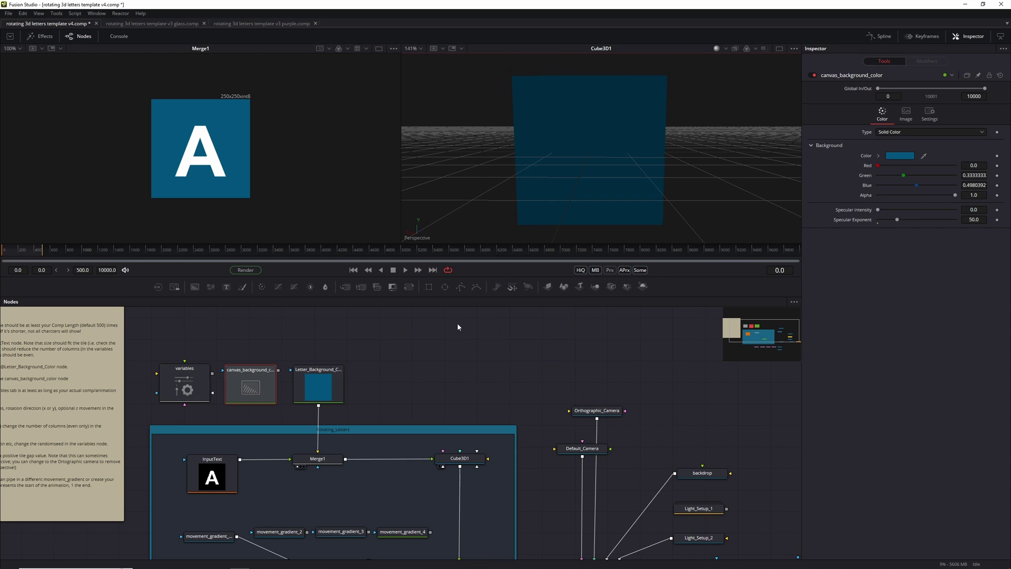
Review the Letter_Background_Color settings and the variables node's controls, including the Rotation Direction options, while viewing the tile from several angles
click(317, 390)
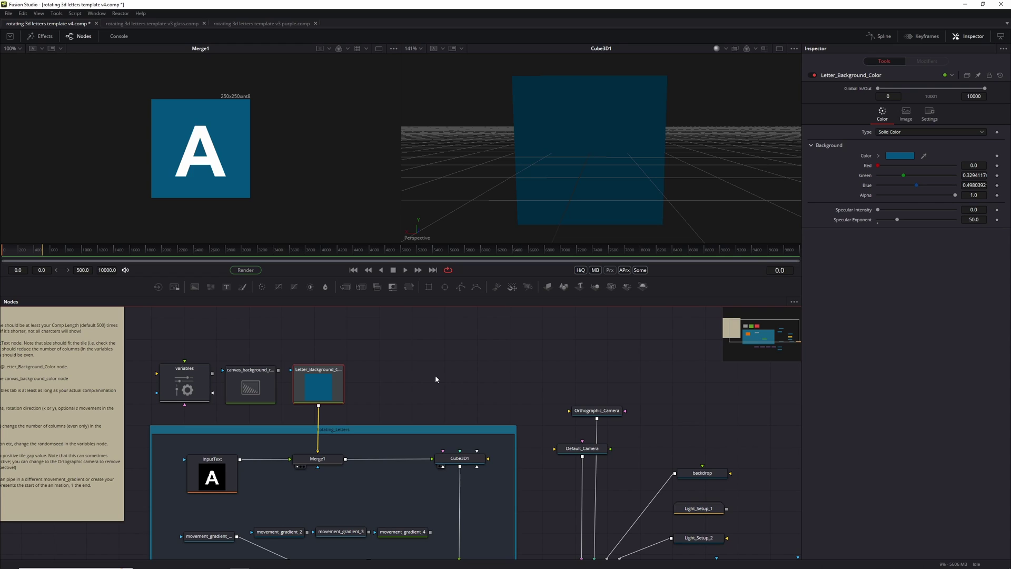
drag(400, 362, 438, 360)
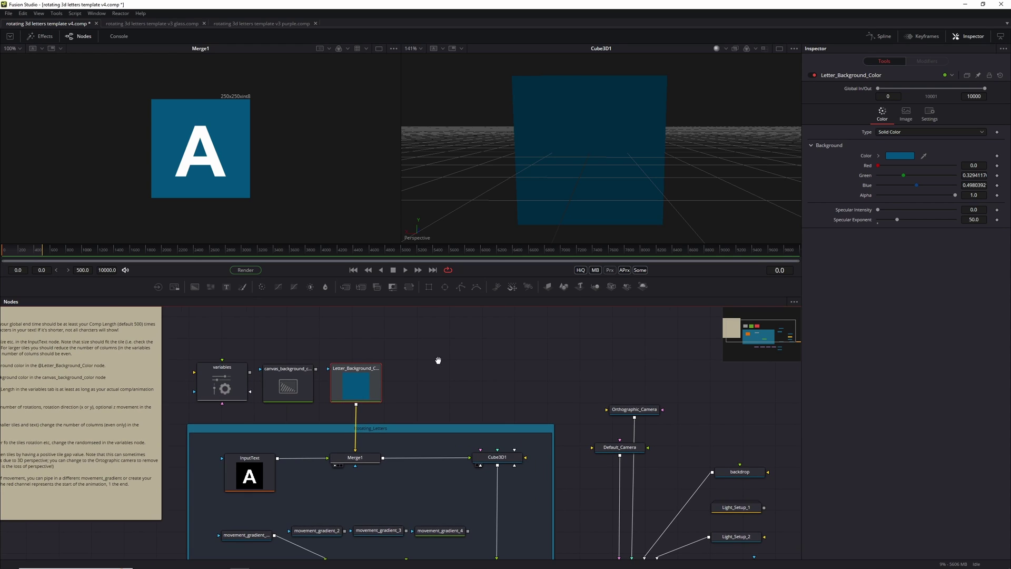
click(226, 383)
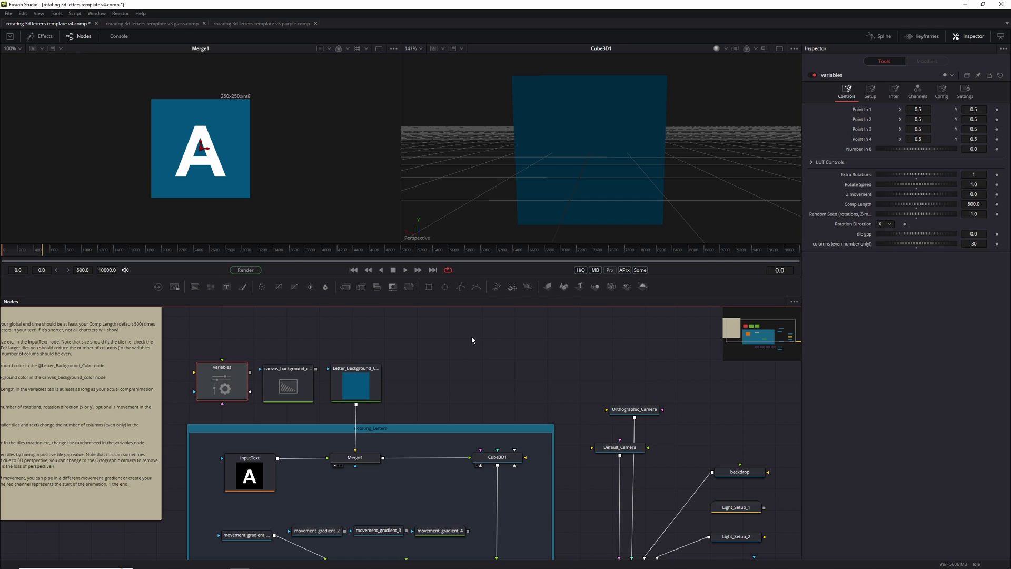
drag(575, 191, 522, 142)
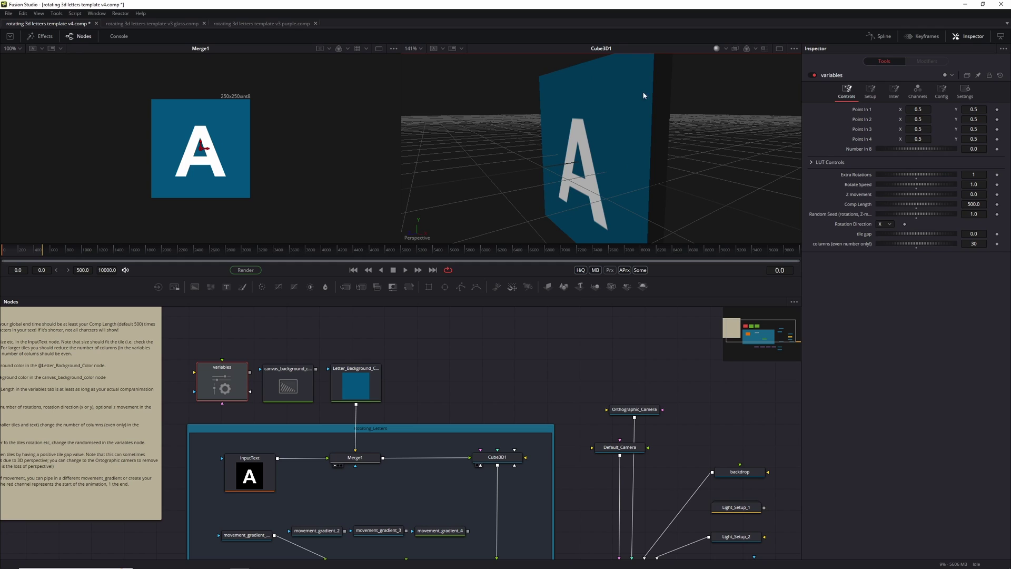
drag(662, 128, 349, 150)
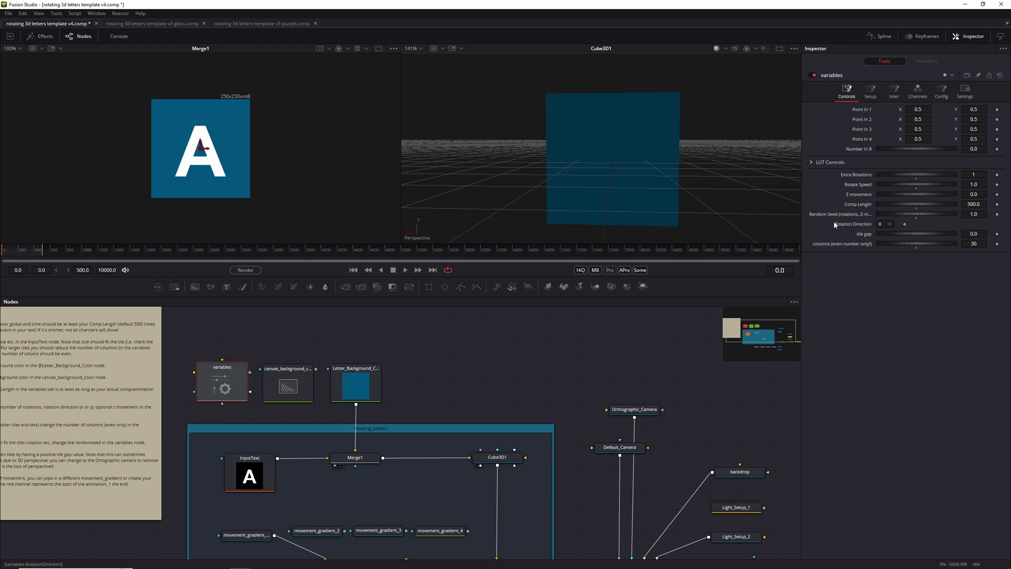
click(890, 225)
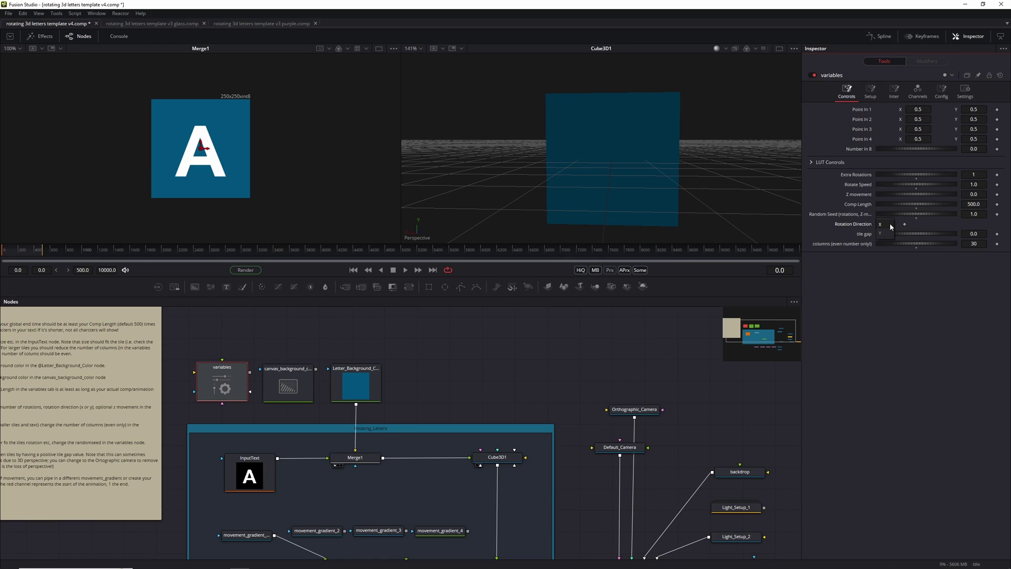
click(891, 226)
Look over the instructions note and check the Time Offset setting of the Replicate3D1 node
drag(507, 363, 532, 369)
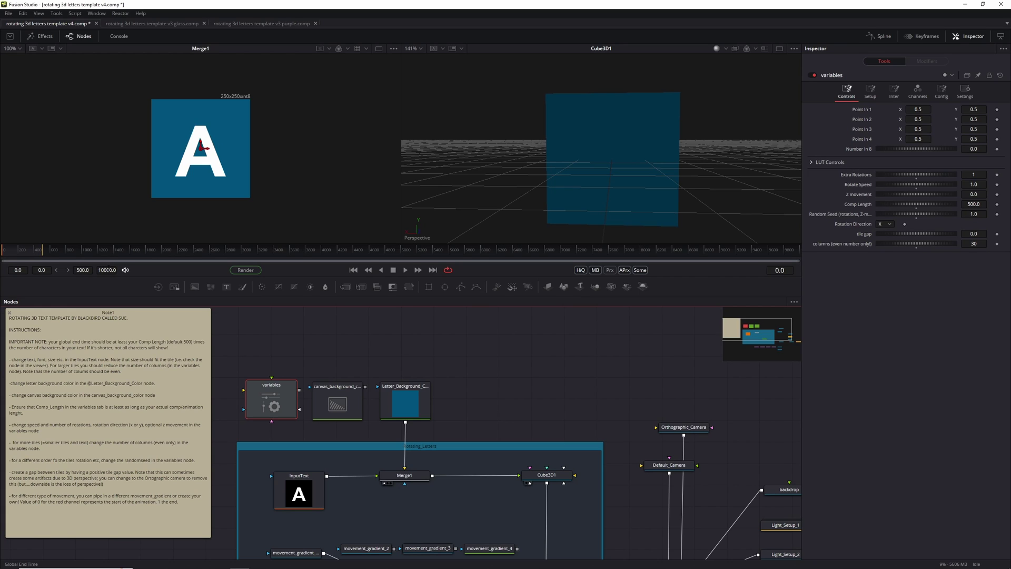
drag(539, 360, 475, 290)
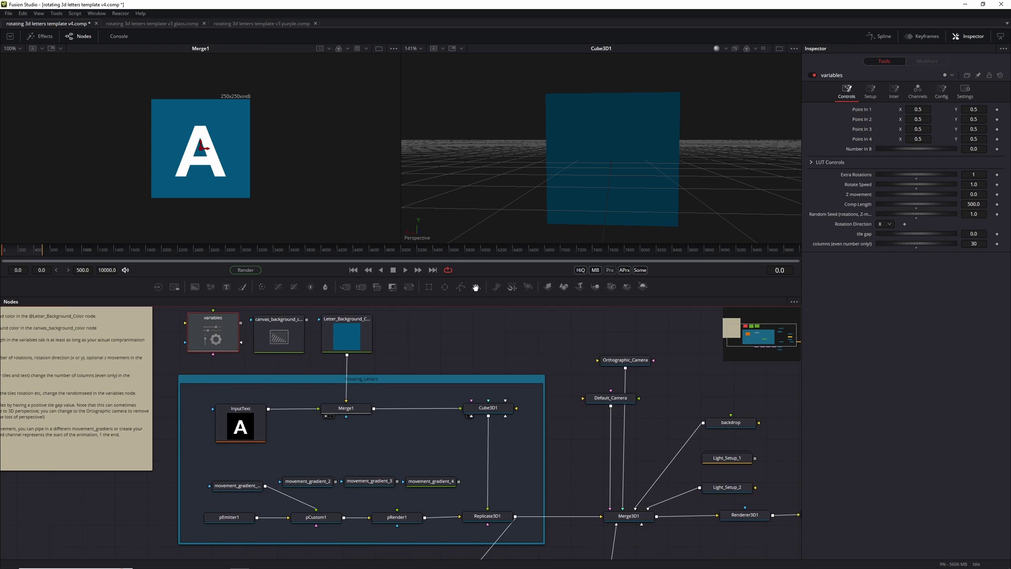
click(491, 520)
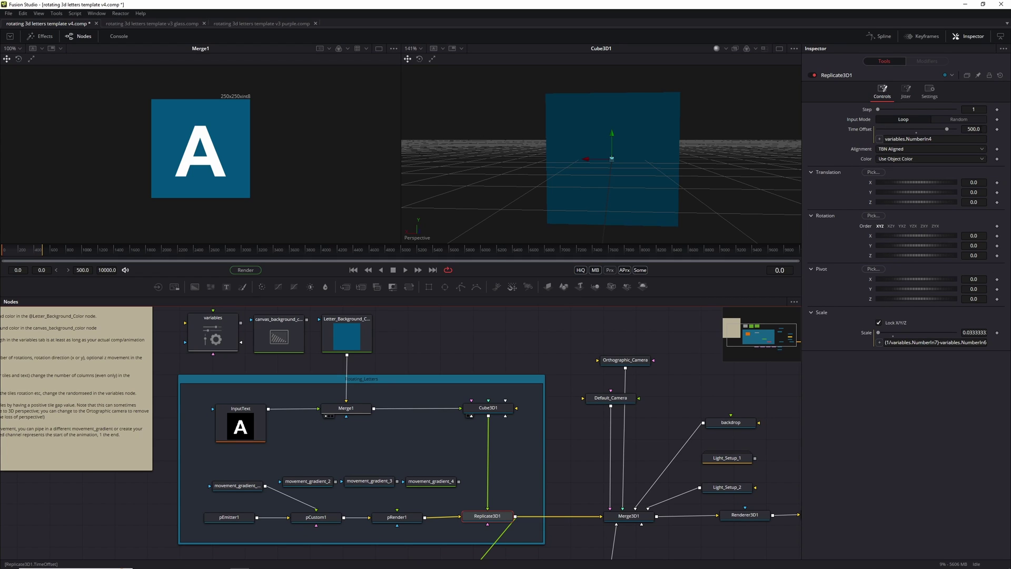
click(969, 129)
Show the InputText node's text settings with its SourceText and per-letter expression
drag(393, 324, 468, 392)
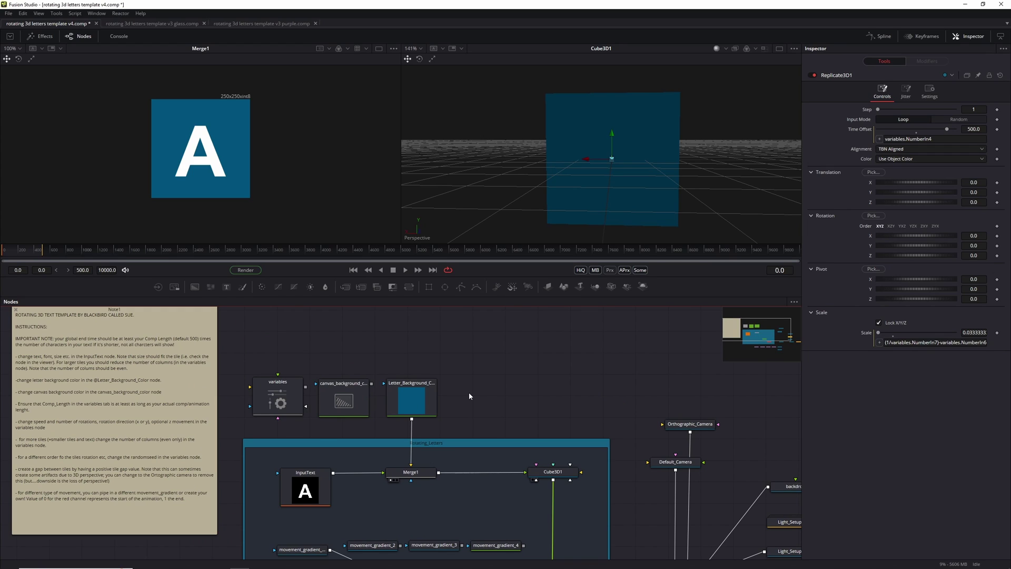
click(306, 484)
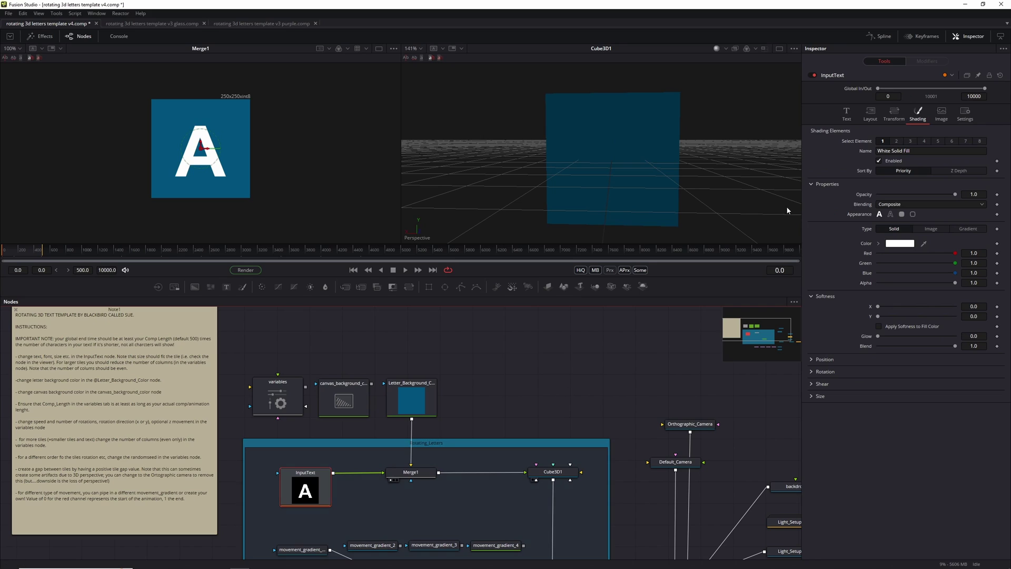
click(846, 113)
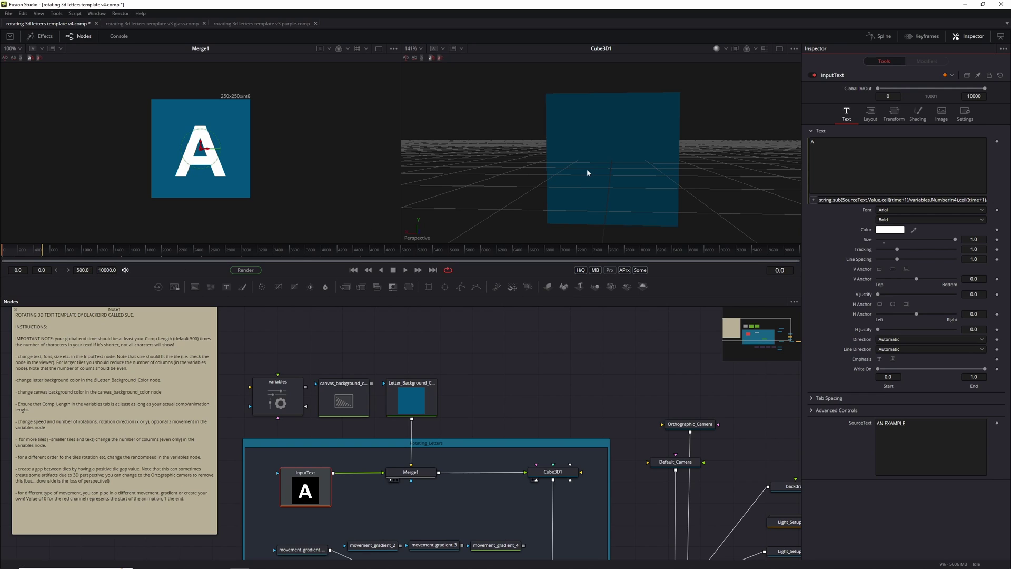
Display the movement_gradient_1_1 node in the second viewer, fitted to the view
scroll(507, 324, right, 1)
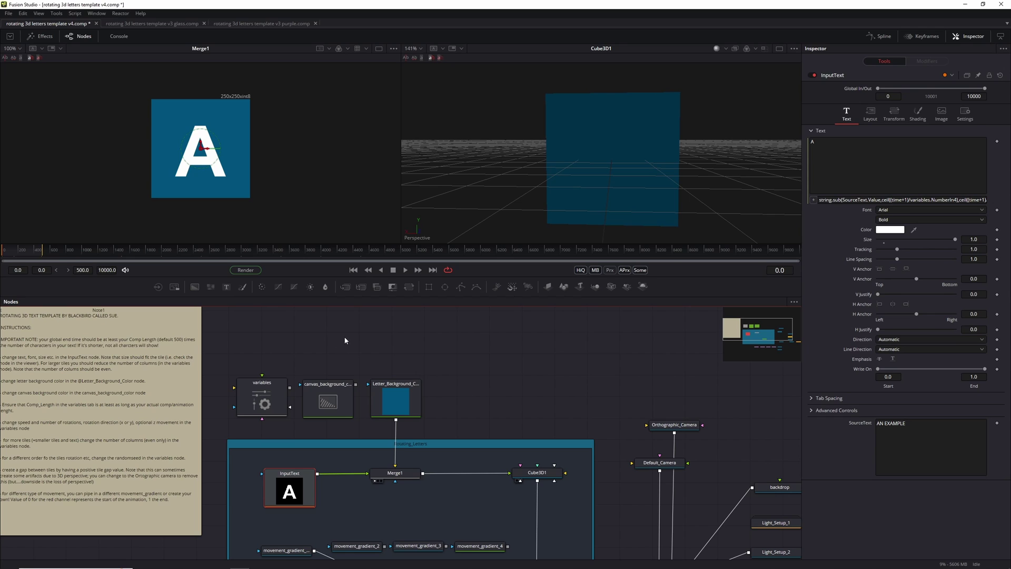
scroll(362, 342, down, 2)
scroll(362, 341, right, 2)
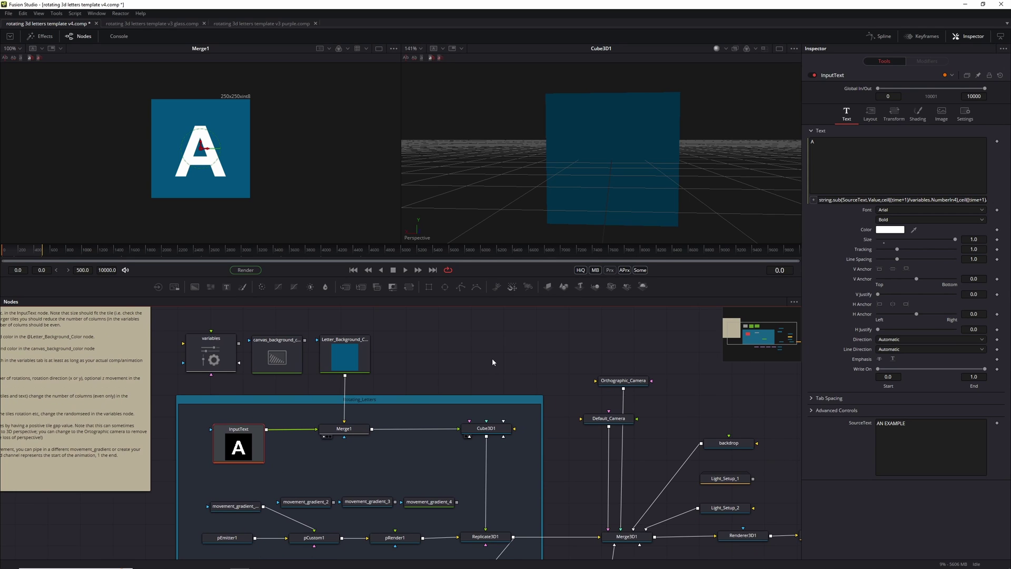
scroll(475, 334, down, 2)
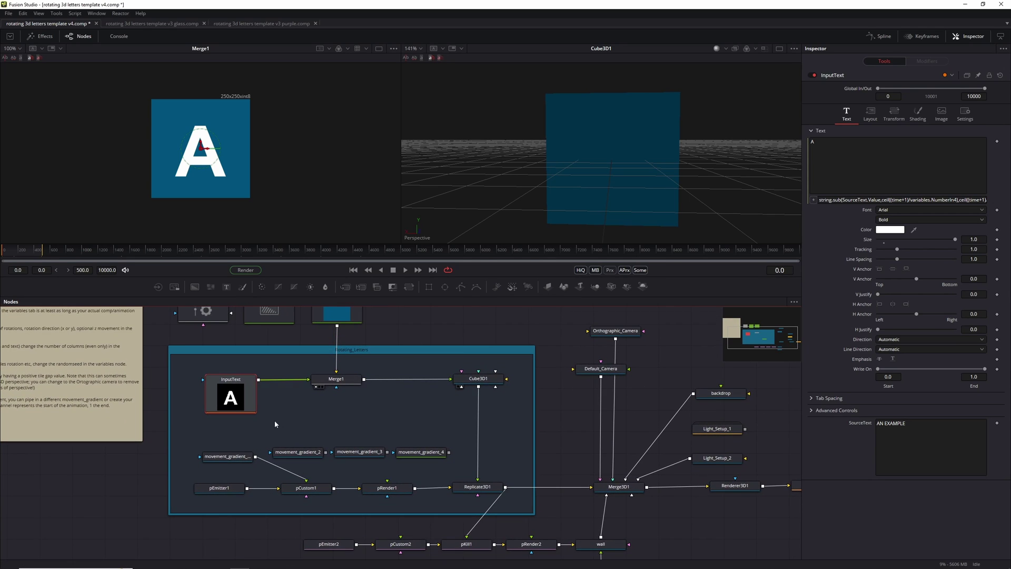
click(237, 460)
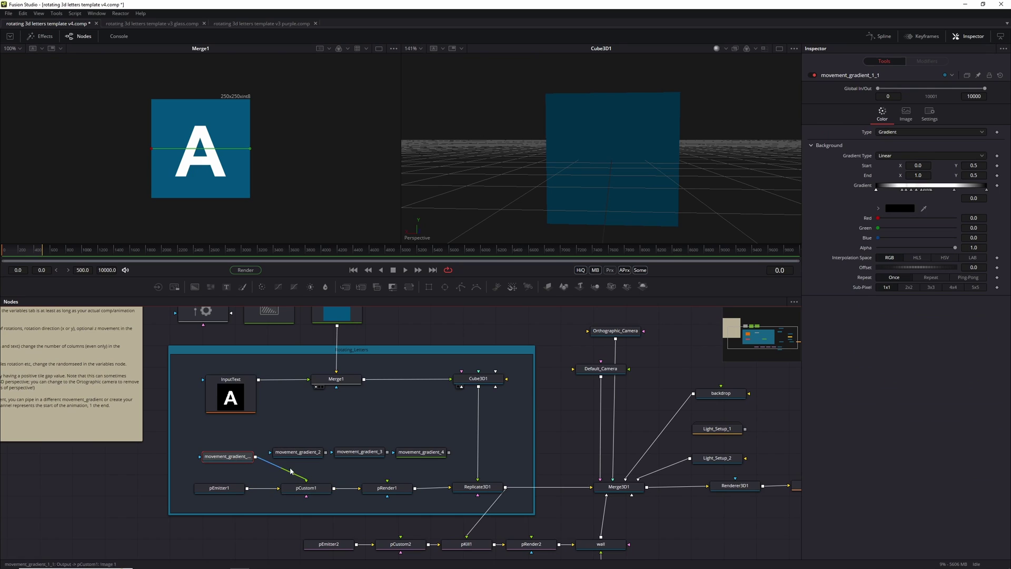
drag(236, 458, 598, 170)
key(ctrl+f)
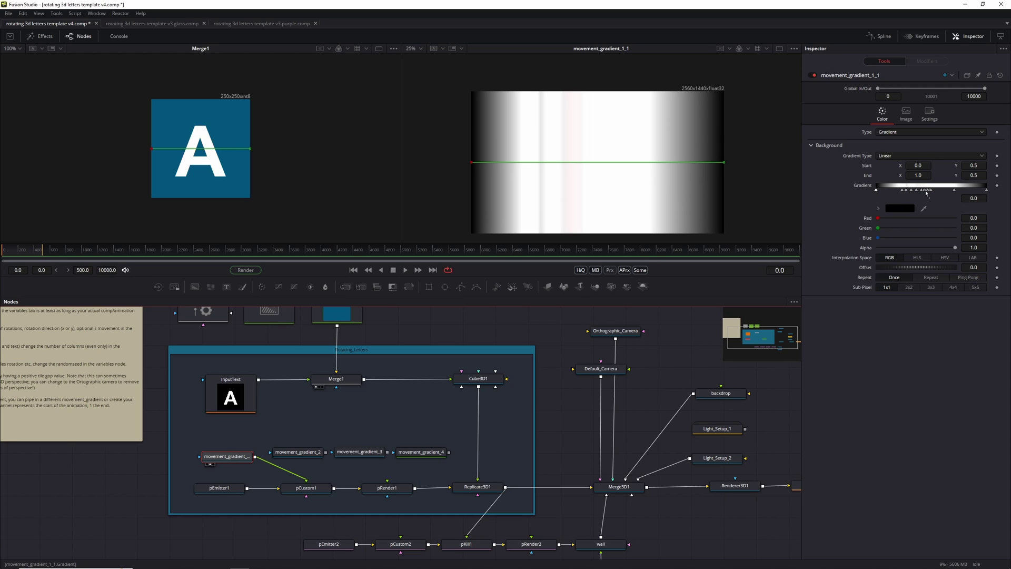
Inspect several gradient stops of movement_gradient_1_1 and show the gradient settings of movement_gradient_2
click(905, 189)
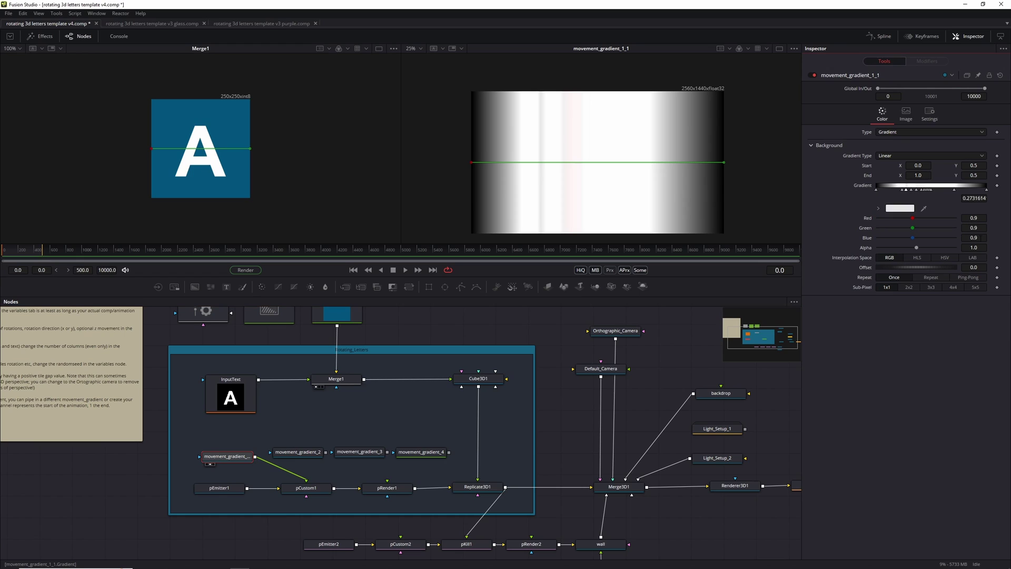
click(917, 190)
click(930, 190)
click(297, 452)
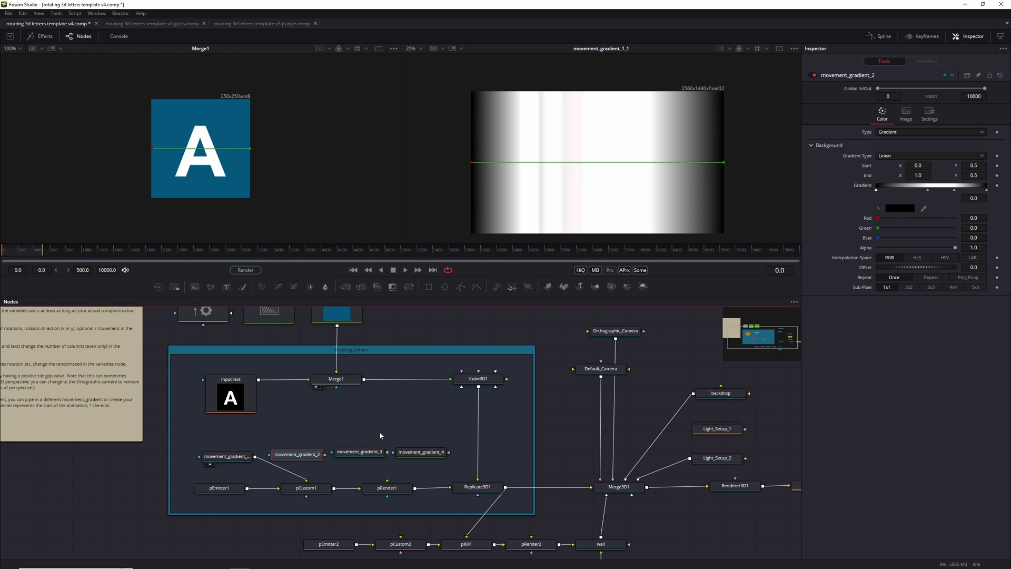
scroll(379, 431, right, 5)
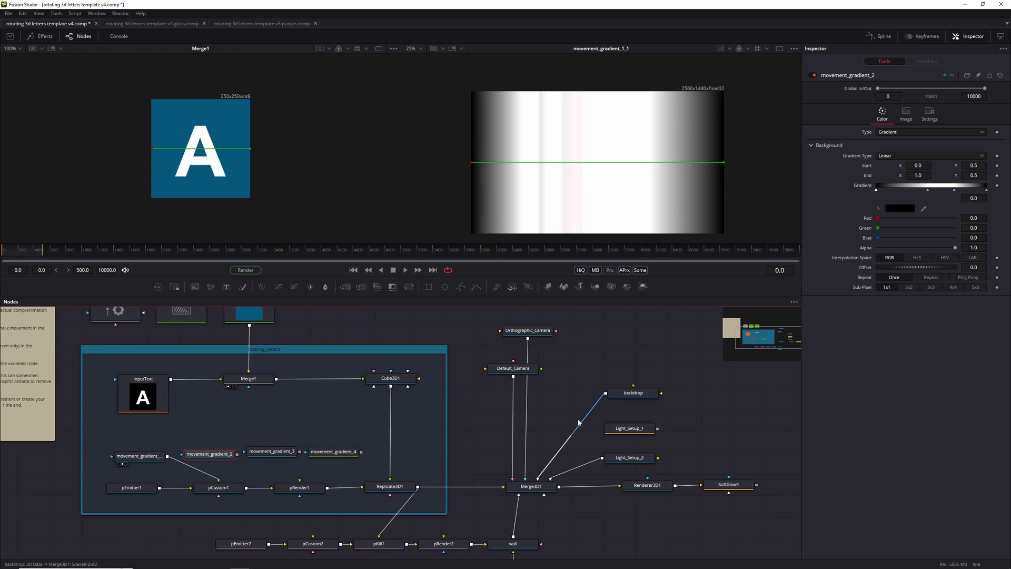
Select the Light_Setup_1 node and display Merge3D1 in the second viewer to examine the lit scene
click(629, 429)
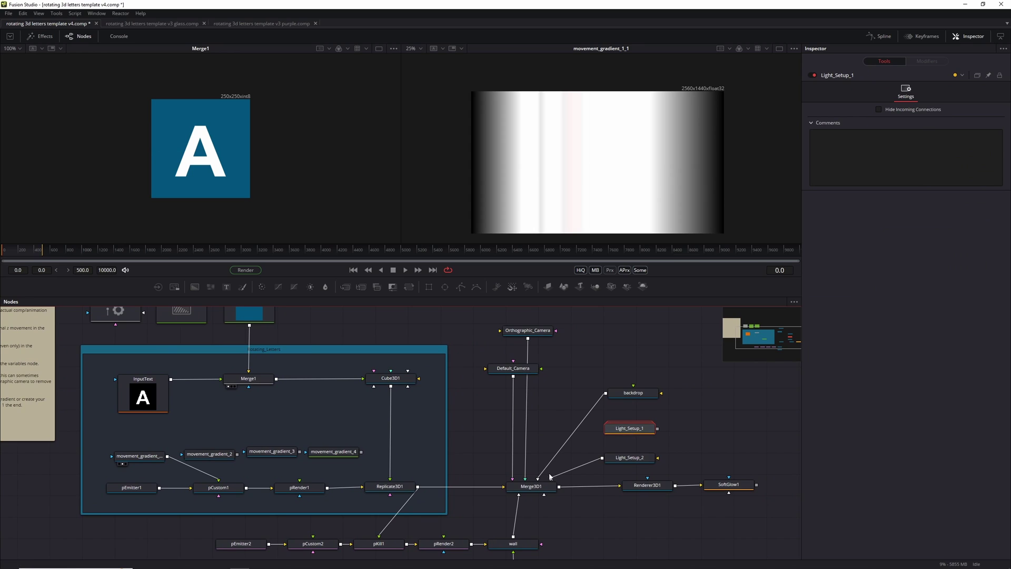
drag(533, 489, 547, 200)
scroll(548, 200, down, 2)
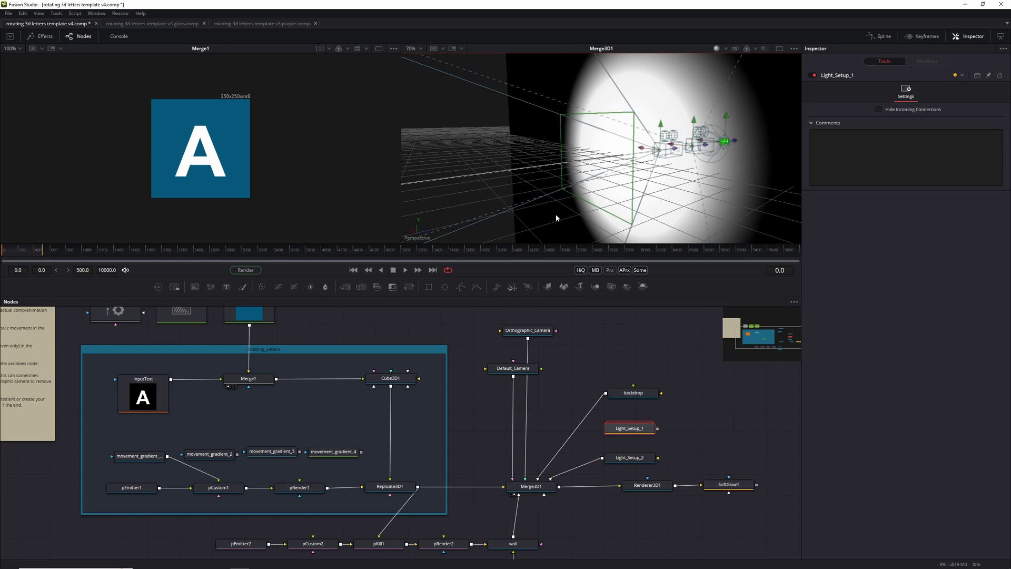
Try Light_Setup_1 in place of Light_Setup_2 on Merge3D1, and reconnect Light_Setup_2 to it
drag(550, 478, 582, 471)
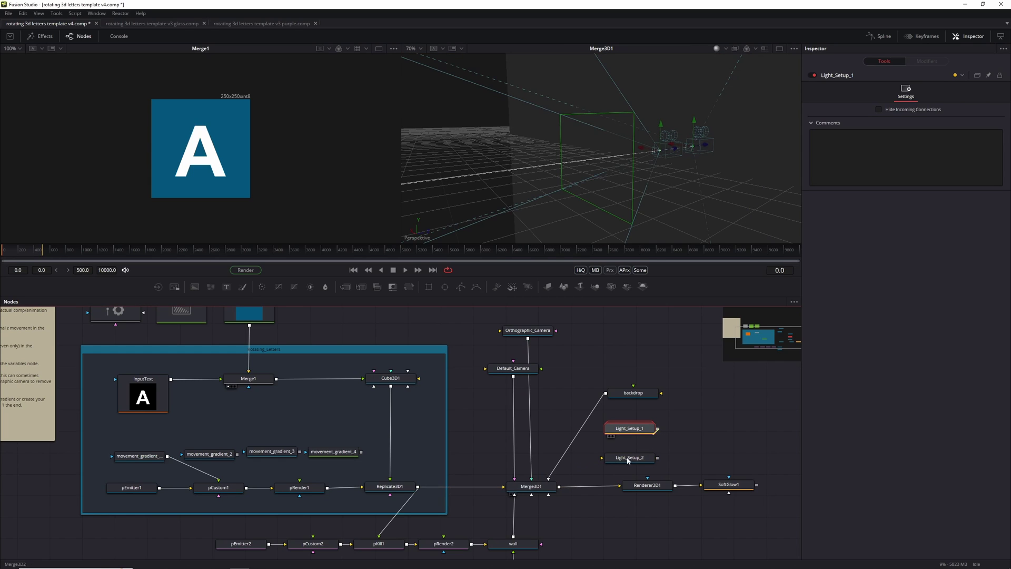
drag(657, 428, 547, 493)
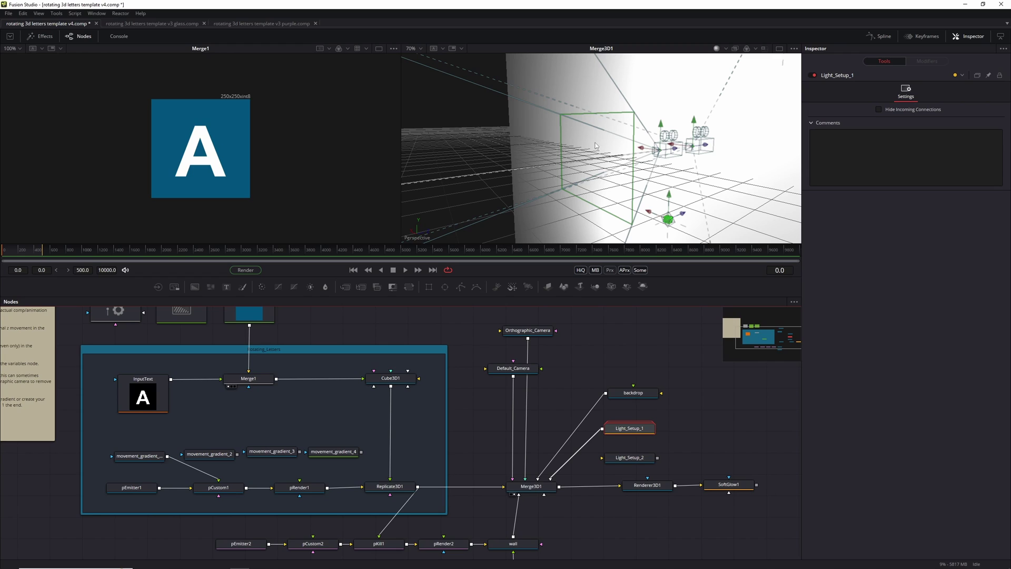
drag(550, 480, 580, 461)
drag(658, 462, 548, 489)
Examine the backdrop plane in the 3D scene and show its material settings
click(633, 396)
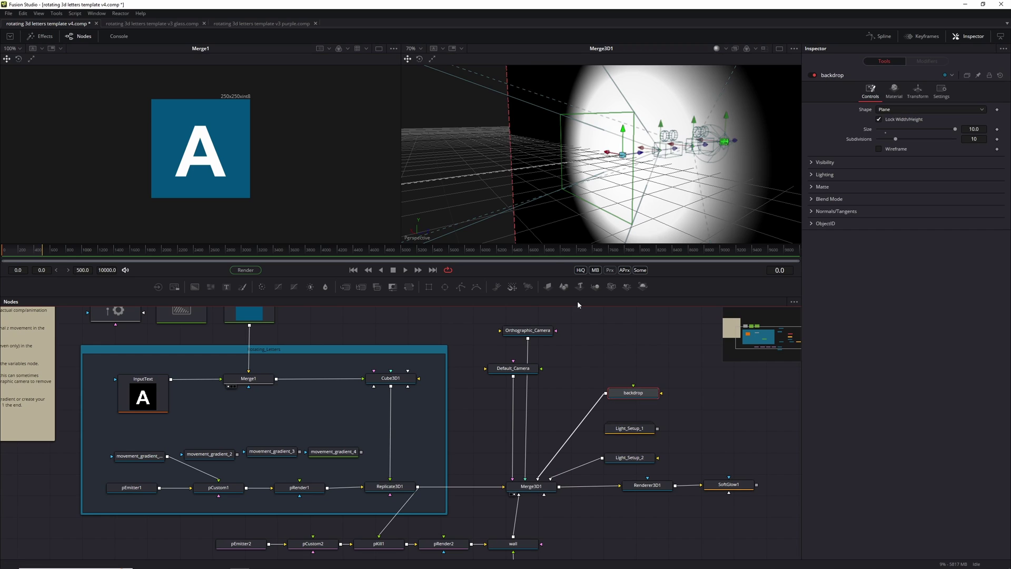
scroll(476, 194, down, 5)
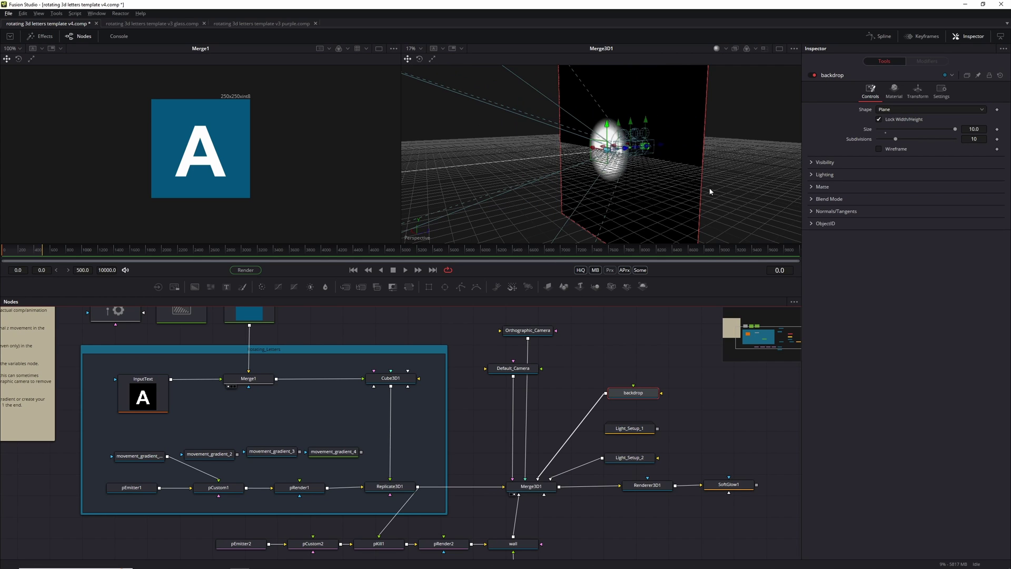
mouse_move(711, 192)
mouse_down()
mouse_move(617, 193)
mouse_move(702, 207)
mouse_up()
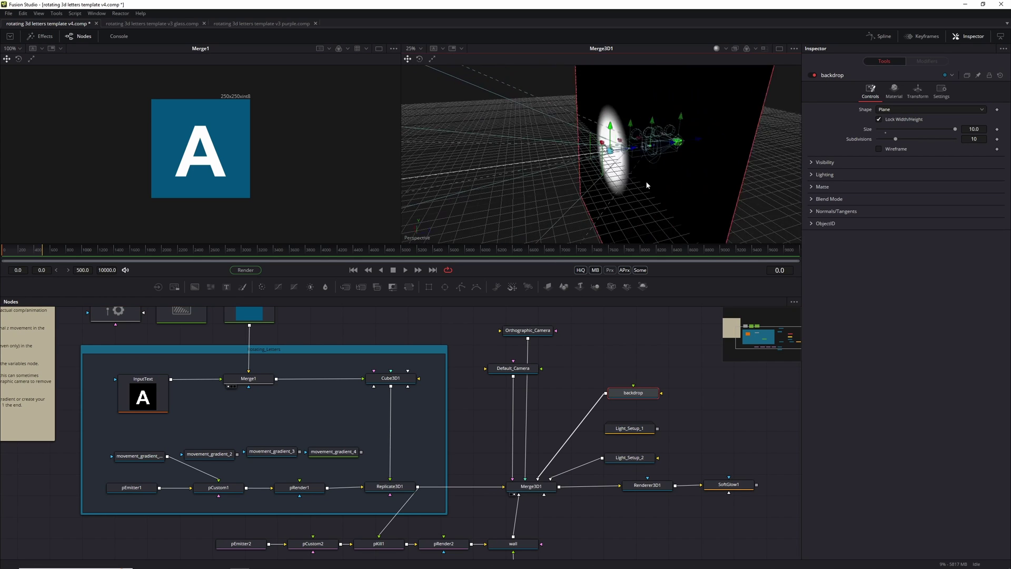
scroll(648, 138, up, 5)
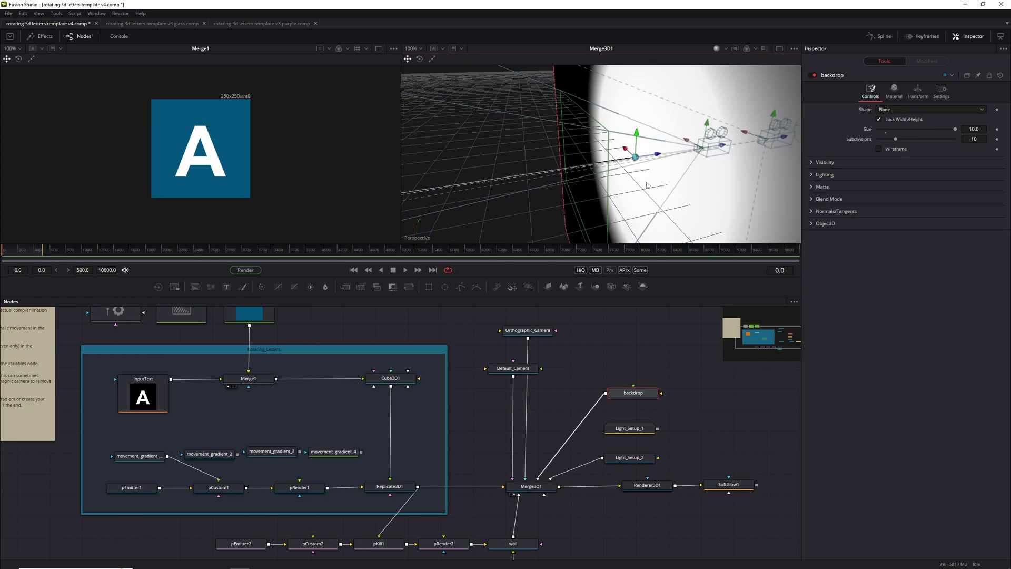
click(636, 391)
click(893, 91)
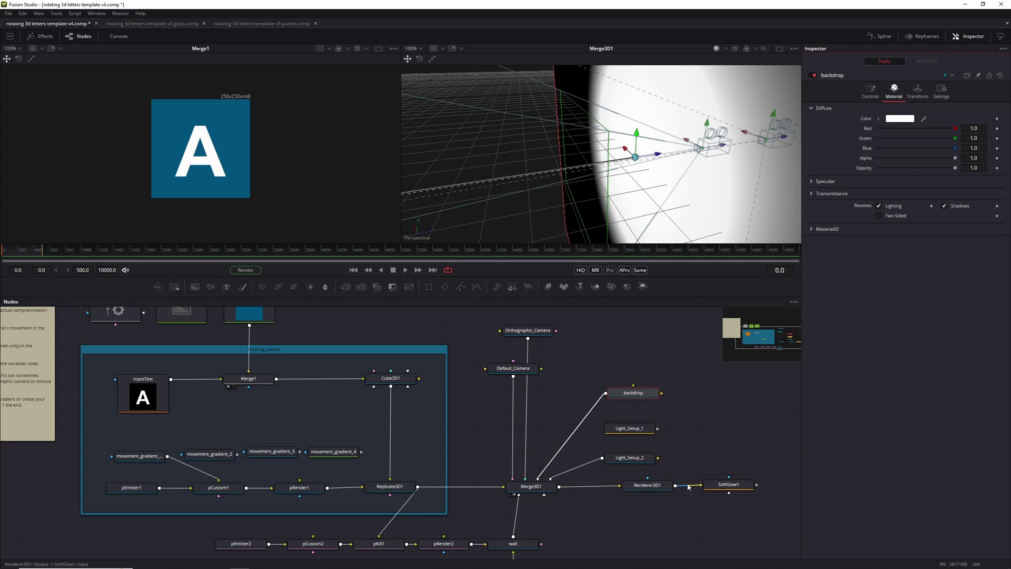
Show the SoftGlow1 settings and display Renderer3D1 in the second viewer, with the whole frame in view
click(729, 484)
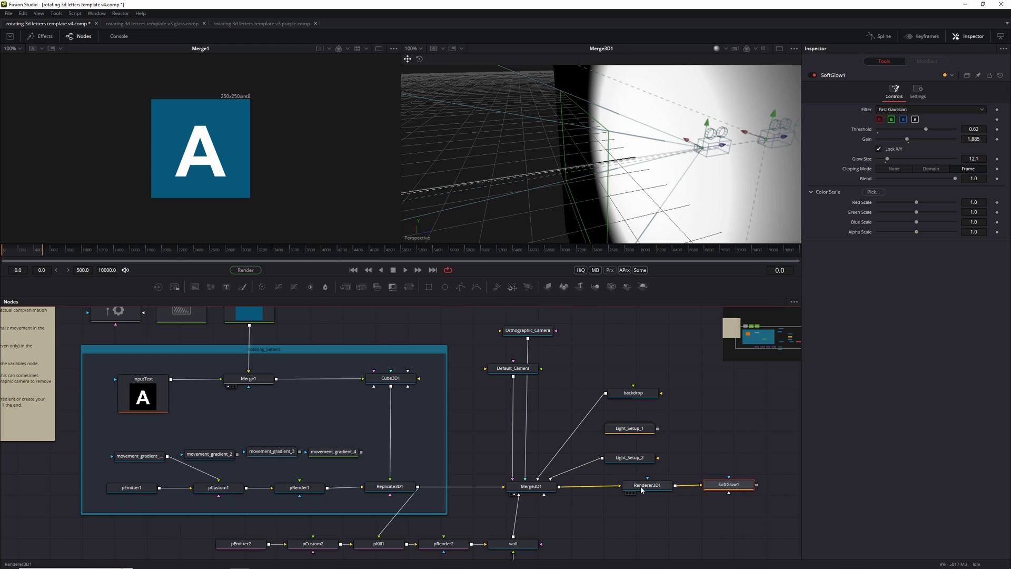
drag(645, 491, 600, 142)
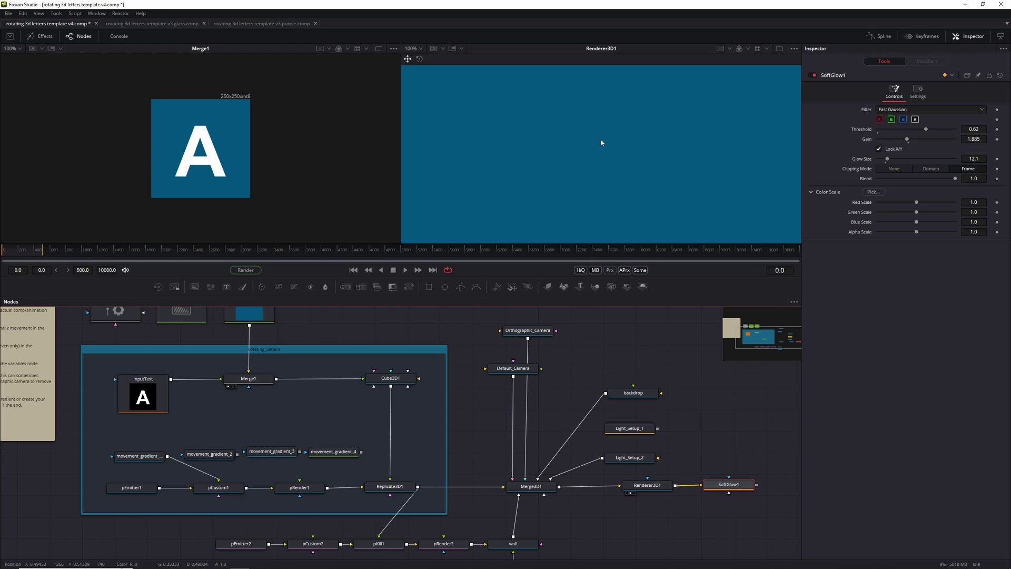
scroll(601, 142, up, 1)
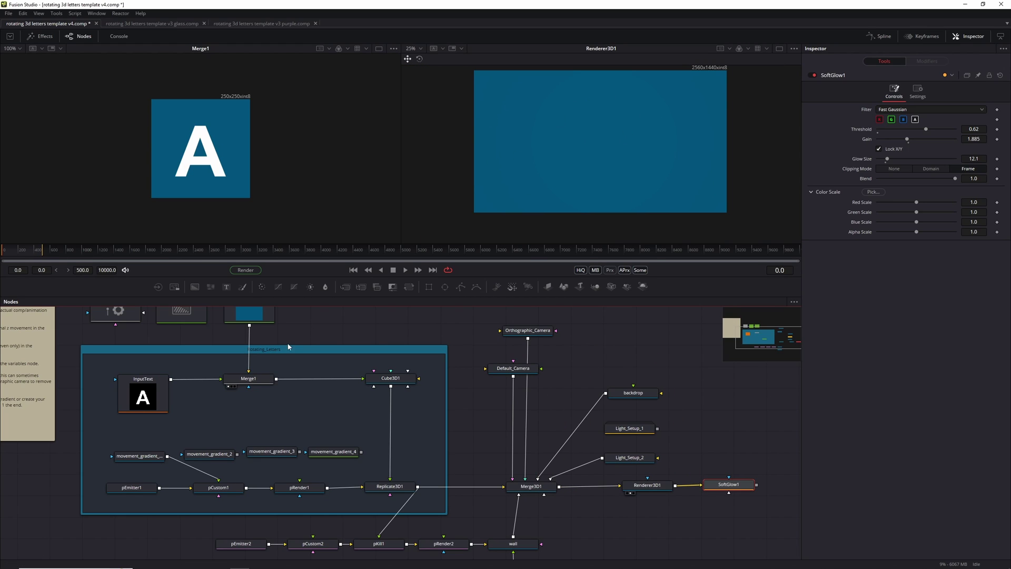
Raise the Specular Intensity of the canvas_background_color node
scroll(233, 346, up, 2)
scroll(232, 346, left, 2)
click(233, 346)
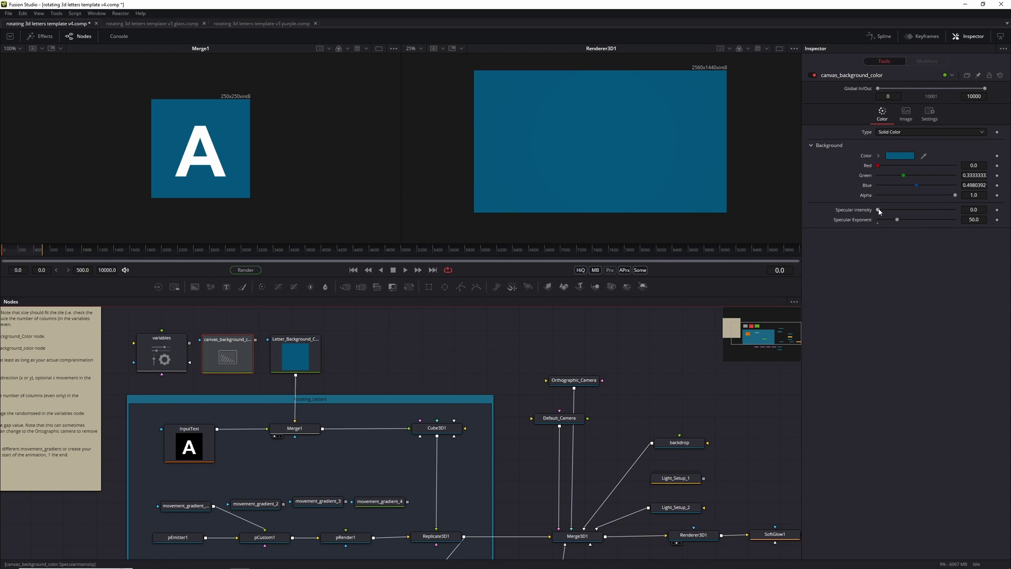
click(982, 210)
key(Return)
Set the Specular Intensity of the Letter_Background_Color node to 0.2
click(296, 355)
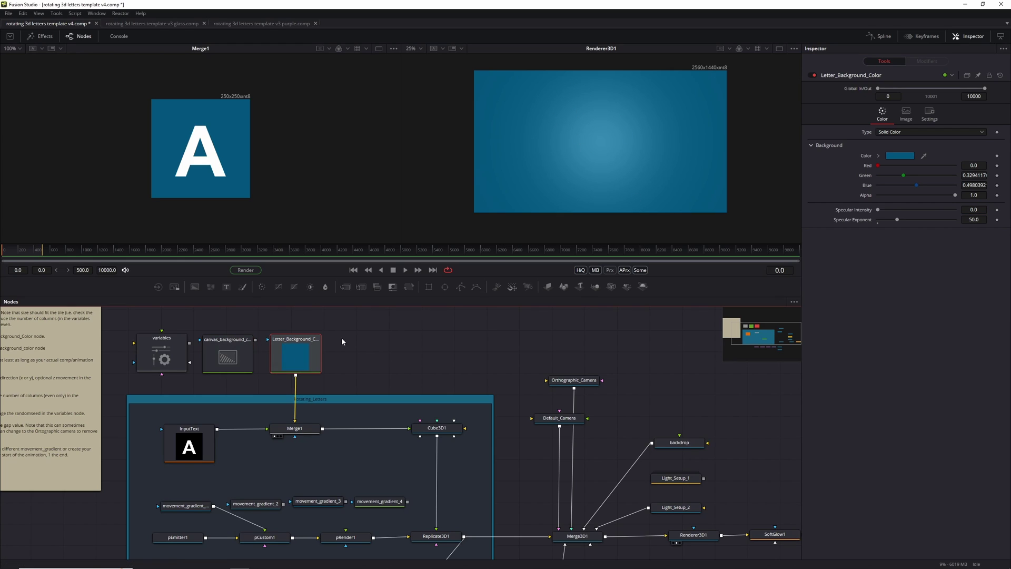
click(983, 209)
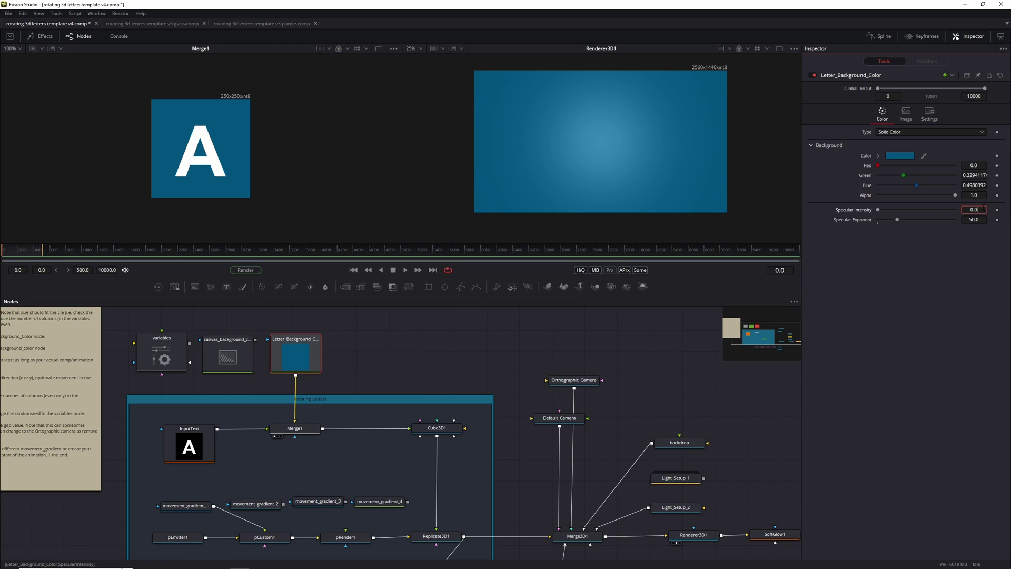
text(0.2)
key(Return)
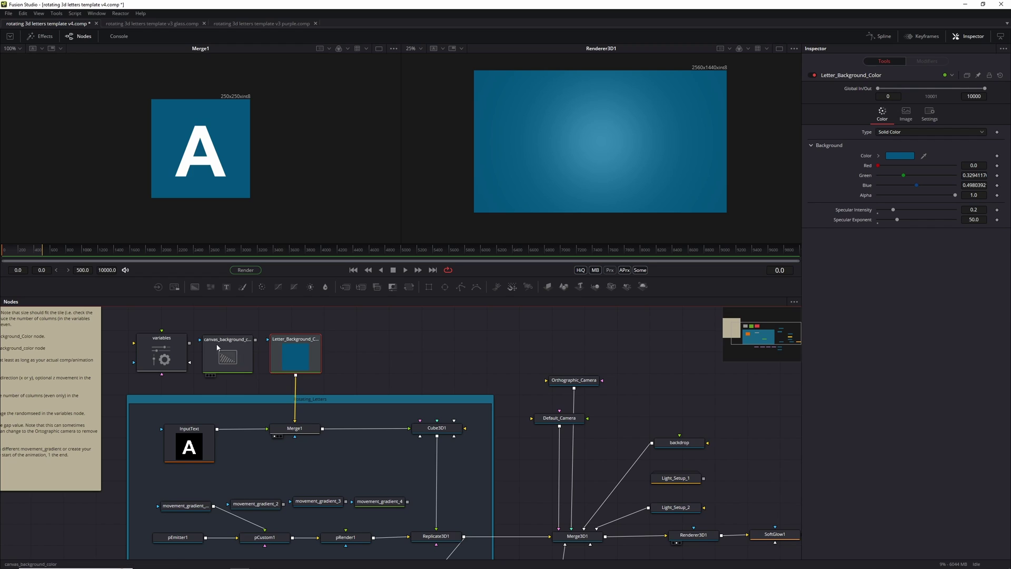
In the variables node, set Rotation Direction to Y and Z movement to 0.25
click(162, 356)
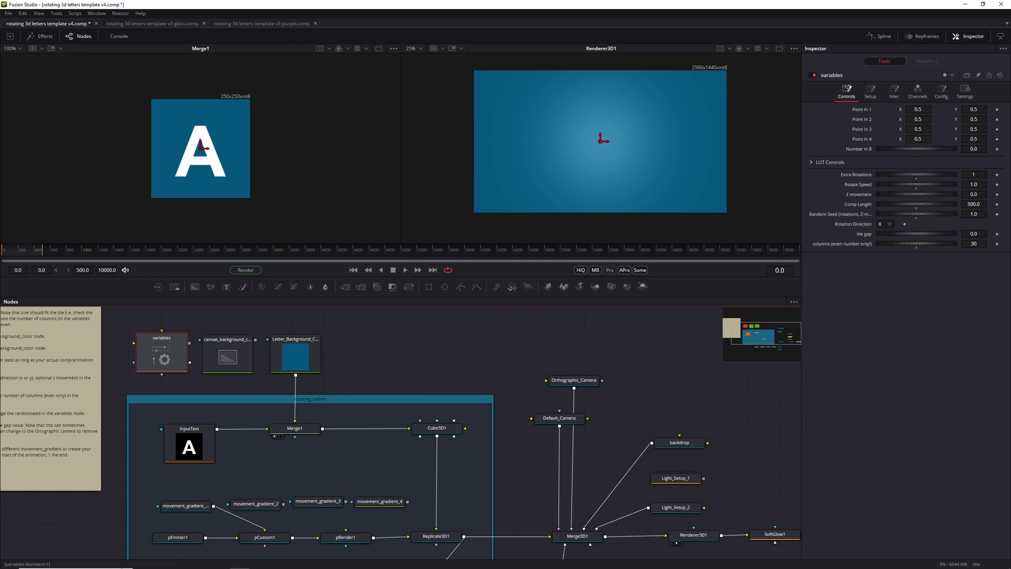
click(973, 174)
click(890, 225)
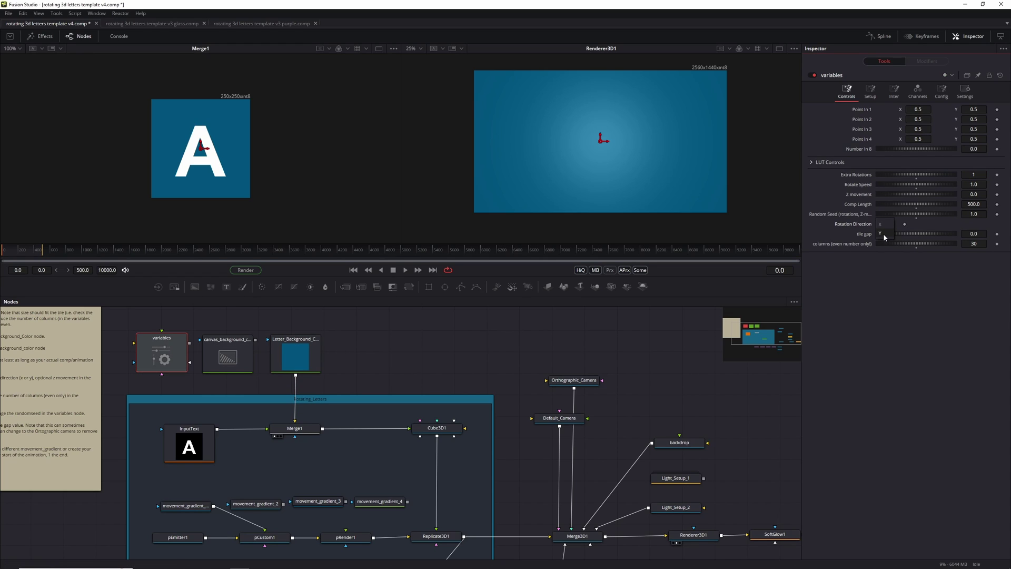
click(884, 235)
click(976, 195)
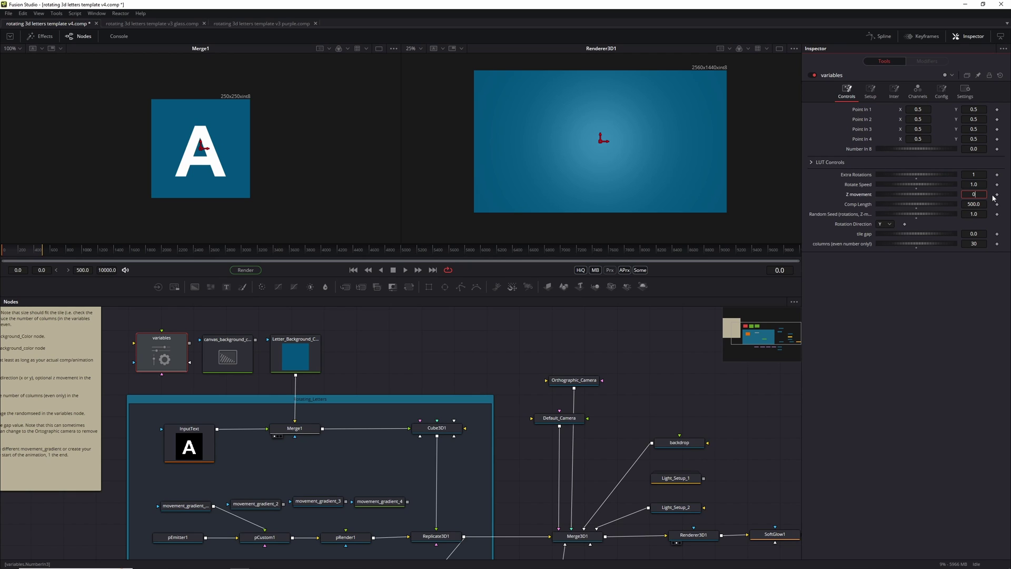
text(0.25)
key(Return)
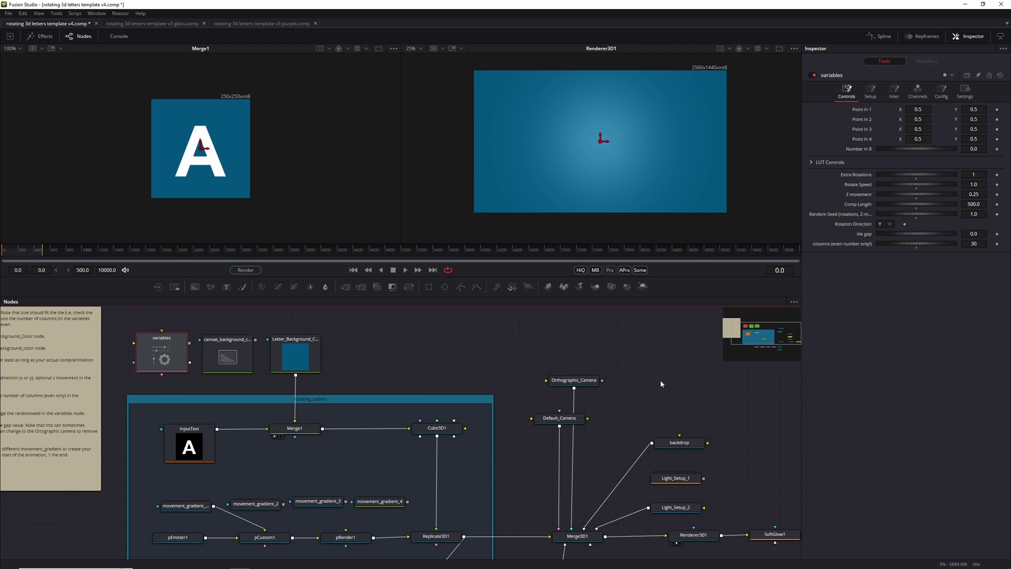
Play the rendered animation at closer zoom to check the letters' Y rotation, and pause it partway
click(408, 272)
scroll(593, 166, up, 2)
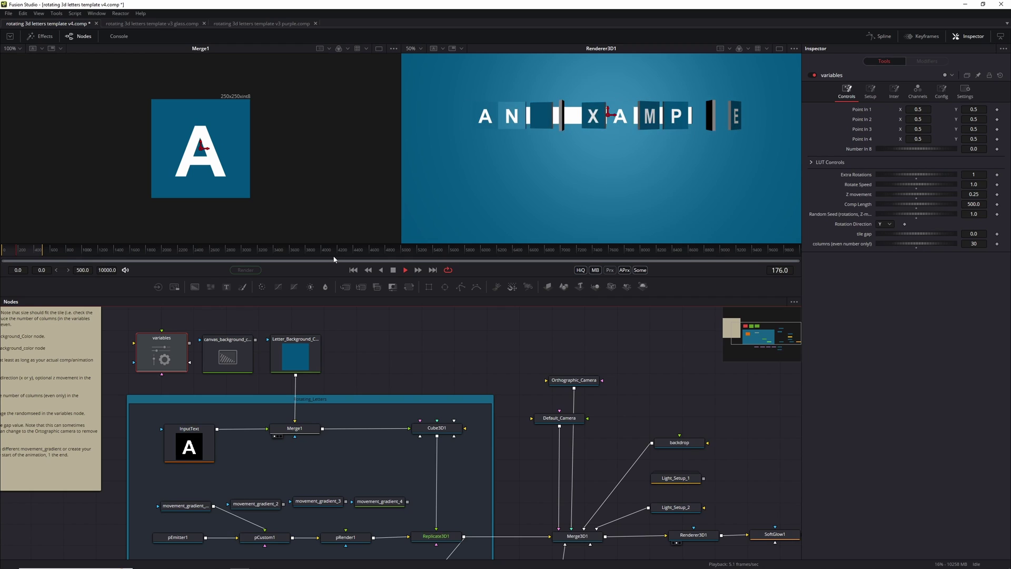
key(space)
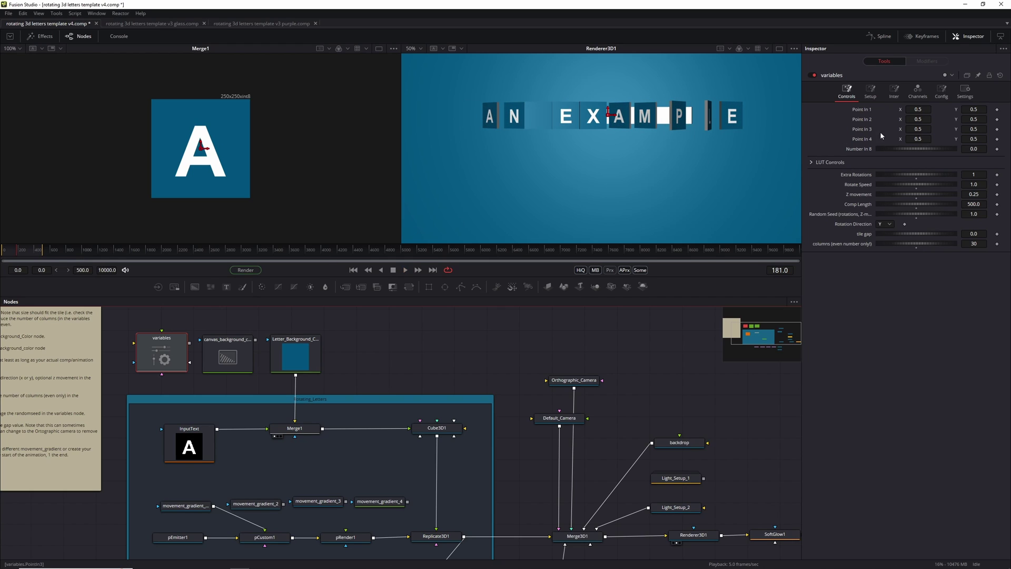
Set the variables node's Rotation Direction to X and briefly play the animation to preview it
click(894, 224)
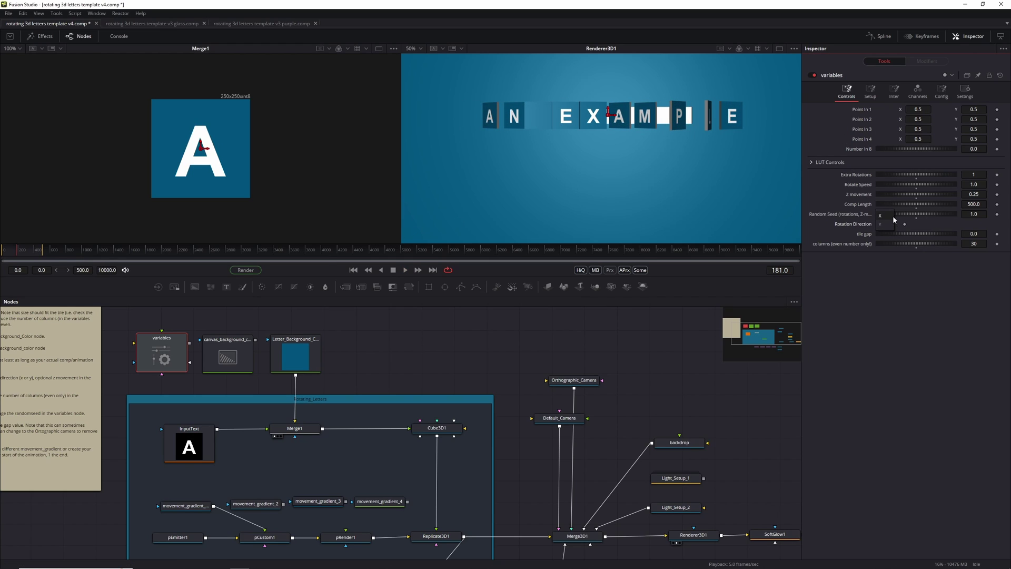
click(882, 216)
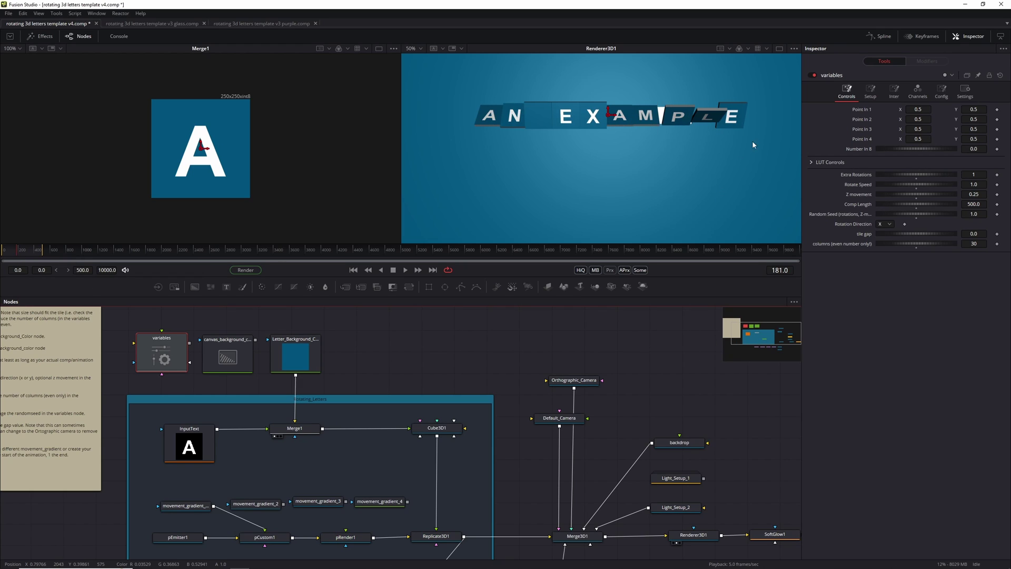
key(space)
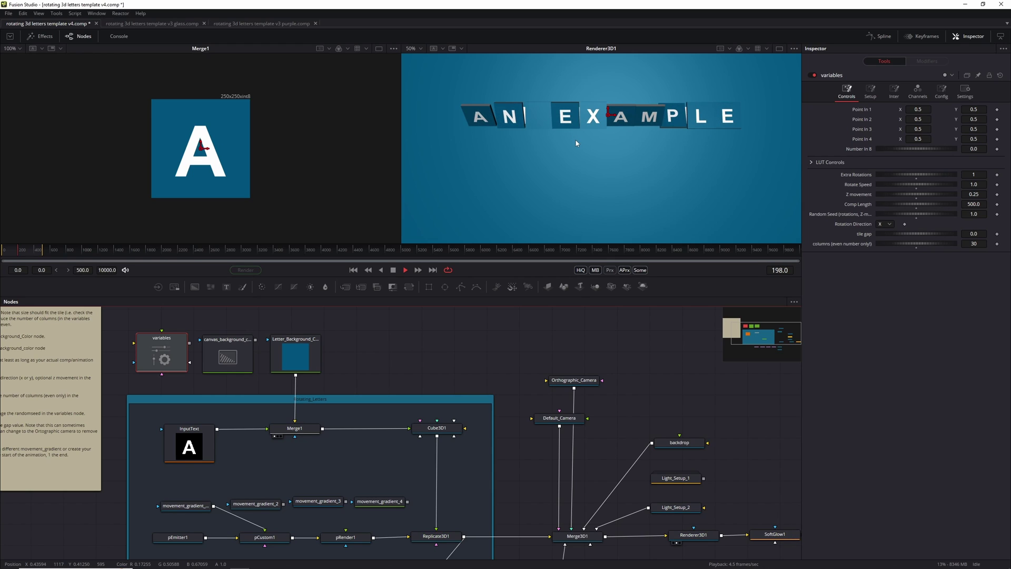
key(space)
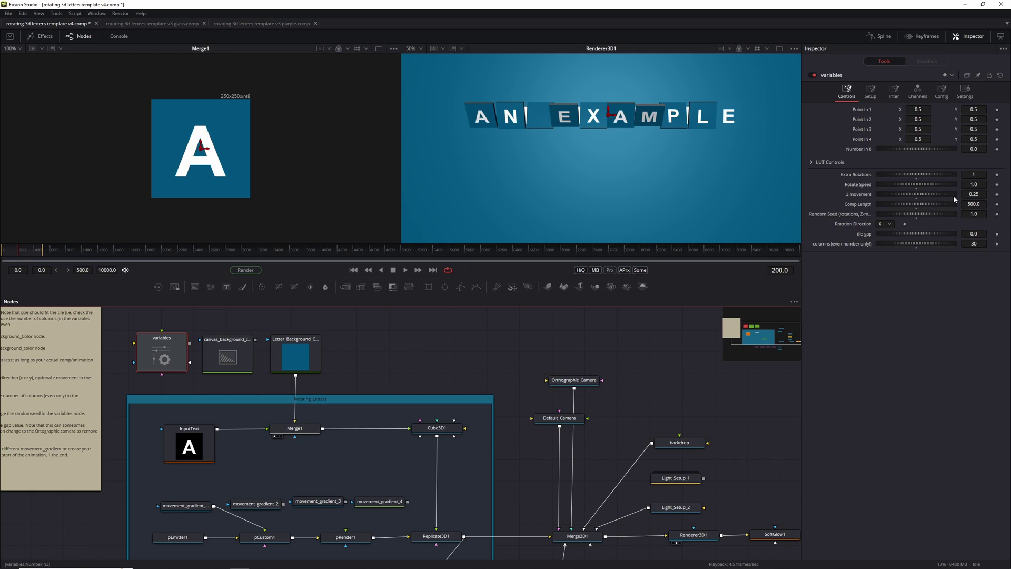
Set Rotate Speed to 1.2 in the variables node and play the animation from the first frame
click(981, 185)
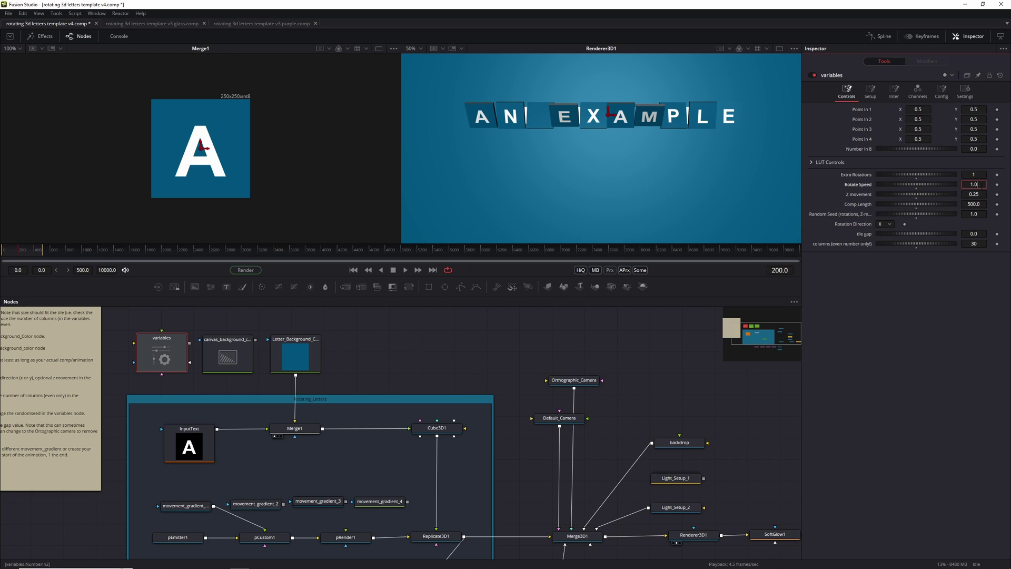
text(2)
key(Return)
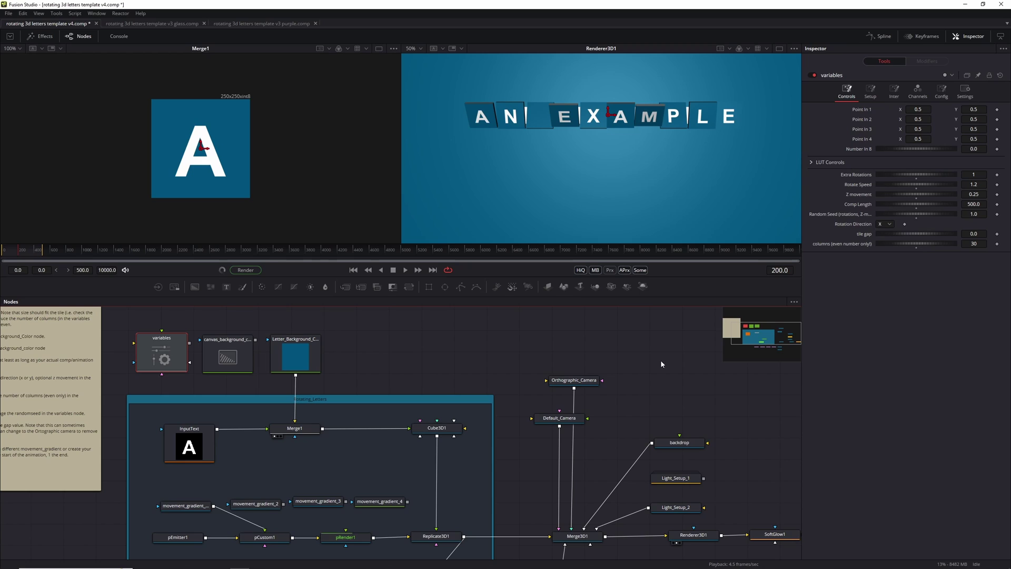
click(353, 270)
click(405, 270)
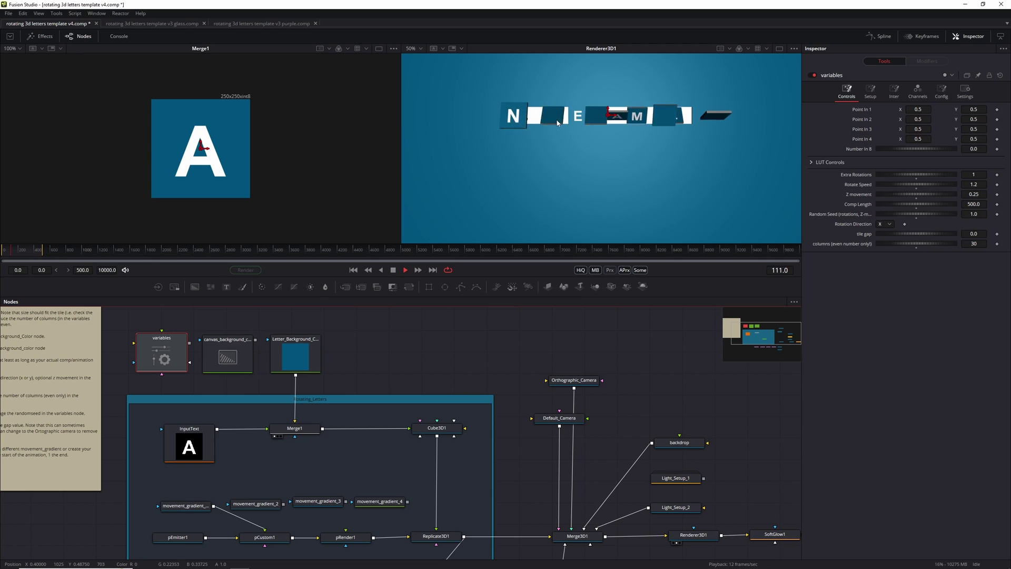
click(394, 270)
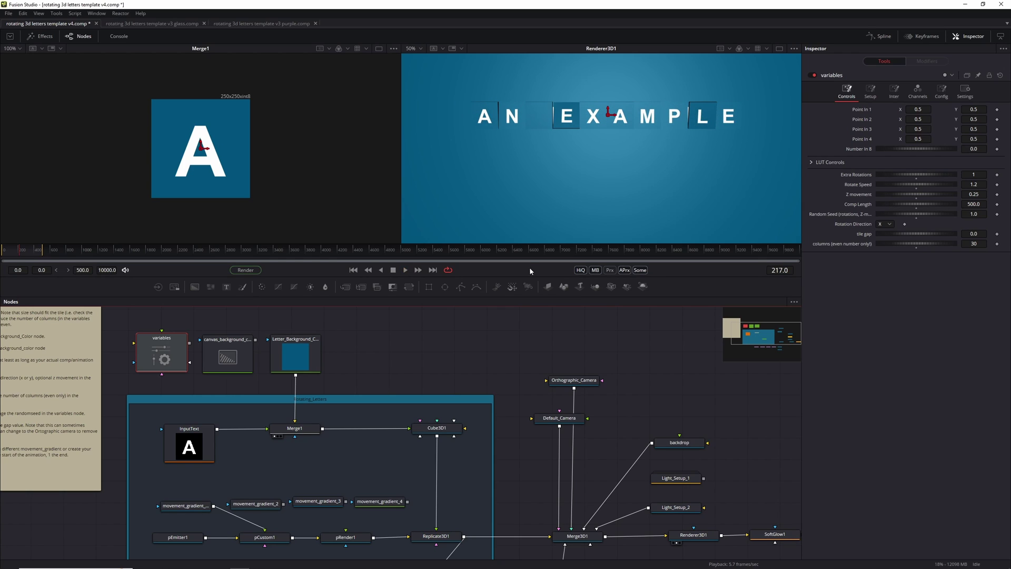
Set the tile gap to 0.0034 in the variables node and preview the gapped tiles from the first frame
click(353, 269)
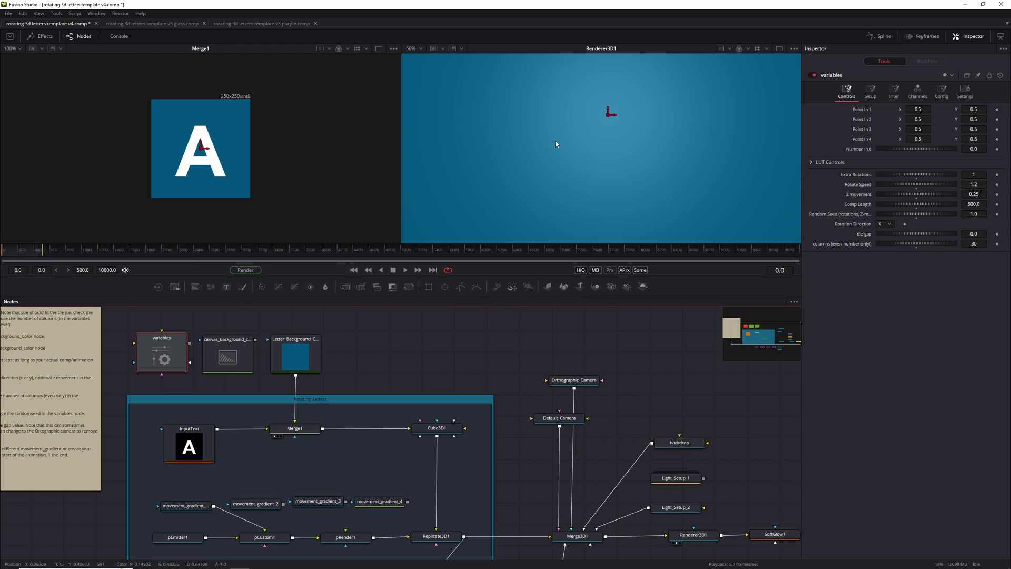
scroll(557, 142, down, 1)
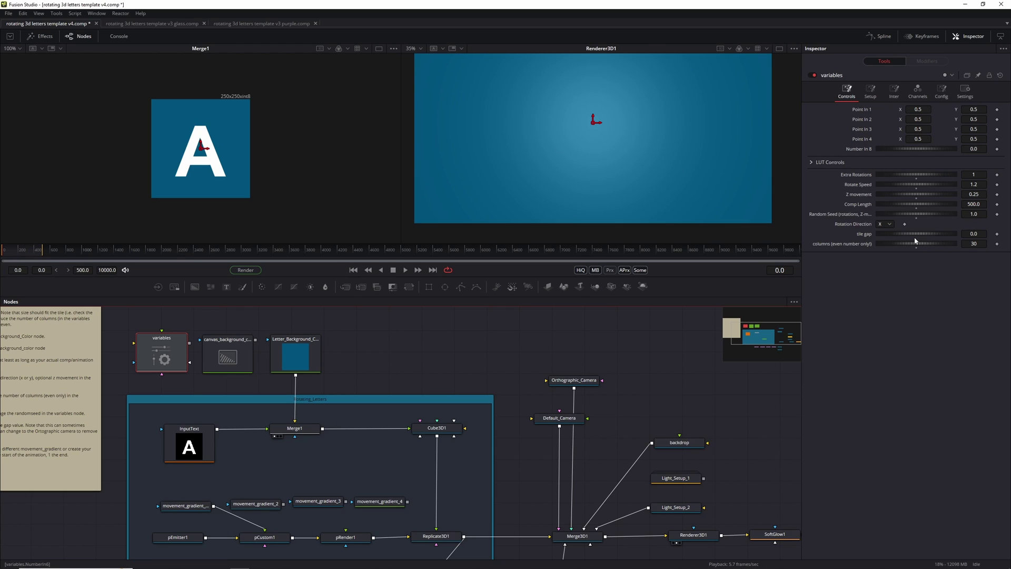
drag(916, 237, 917, 236)
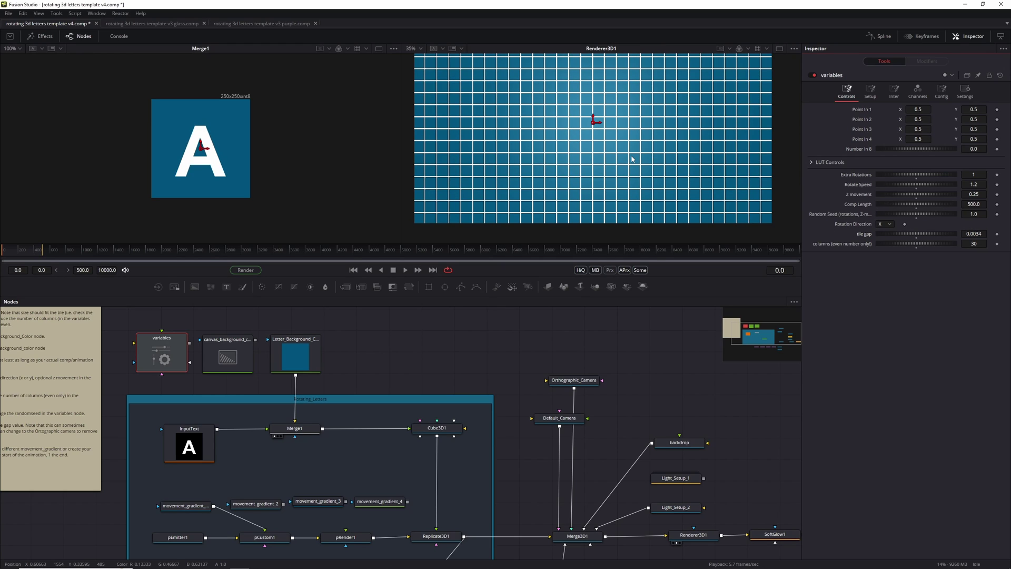
scroll(632, 160, down, 1)
scroll(632, 159, up, 1)
key(space)
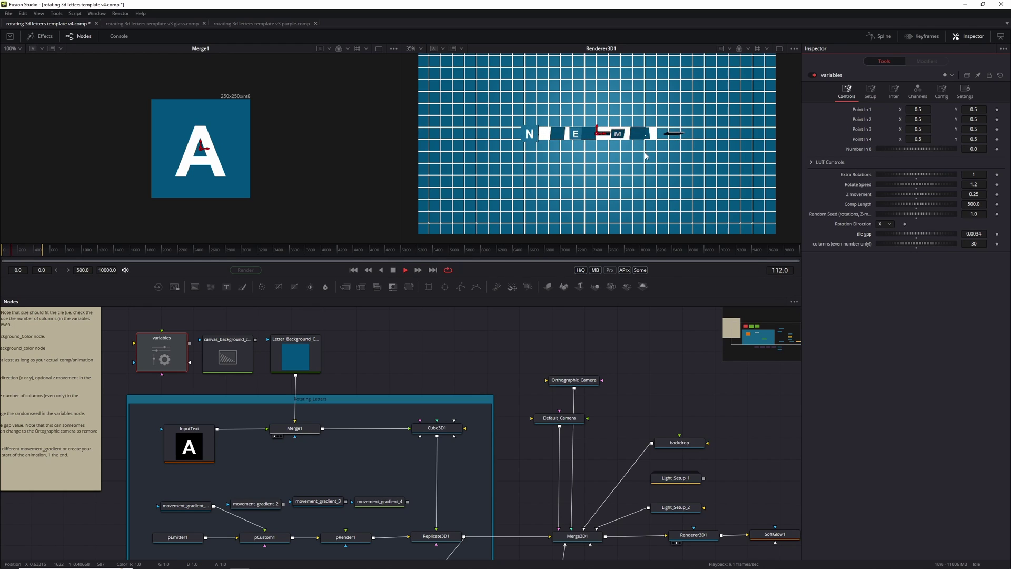
key(space)
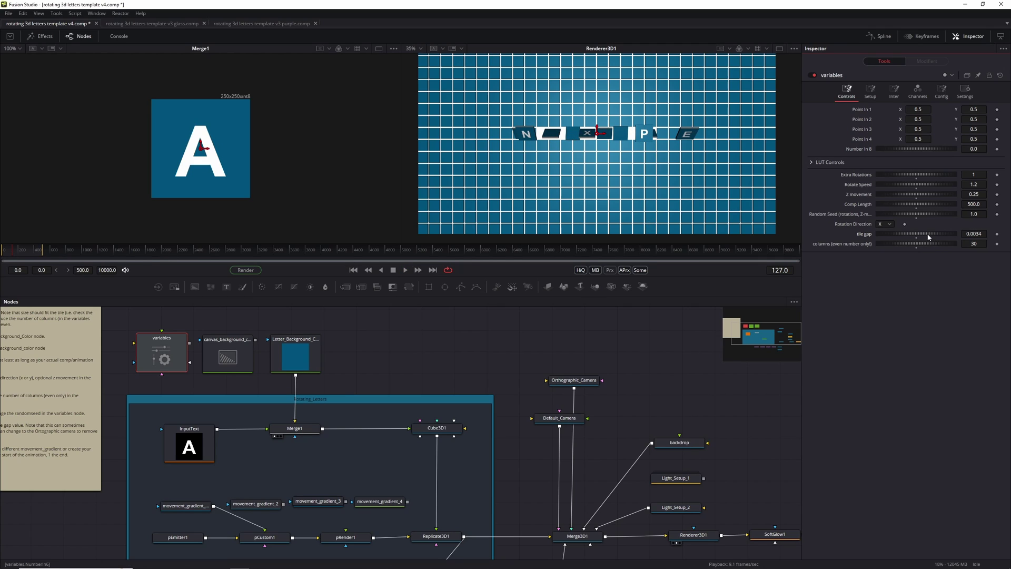
Reduce the tile gap to 0.0005 in the variables node and check the narrower gaps in the rendered view
drag(928, 236, 925, 235)
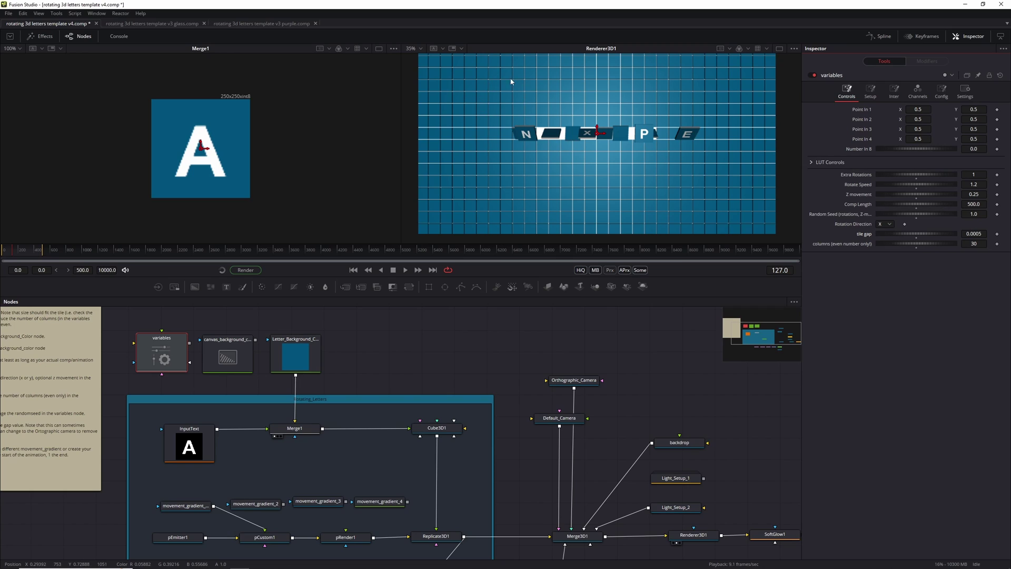
scroll(518, 104, up, 2)
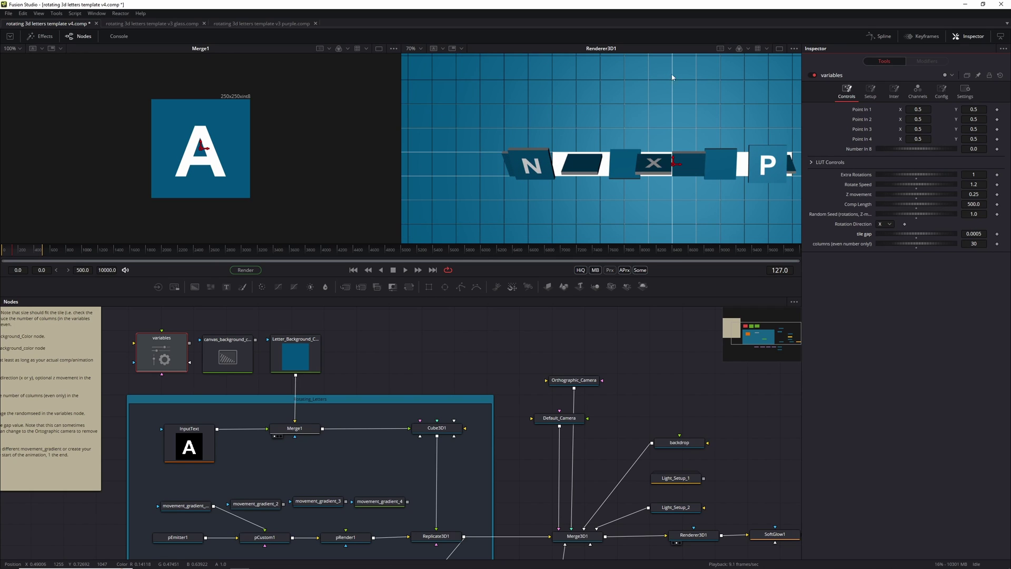
scroll(683, 72, down, 1)
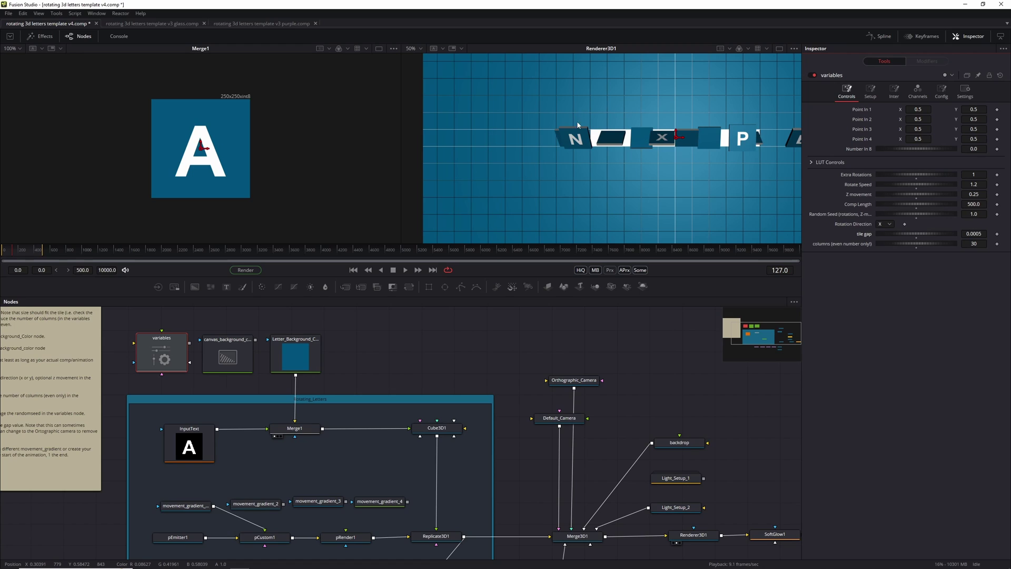
scroll(567, 148, down, 1)
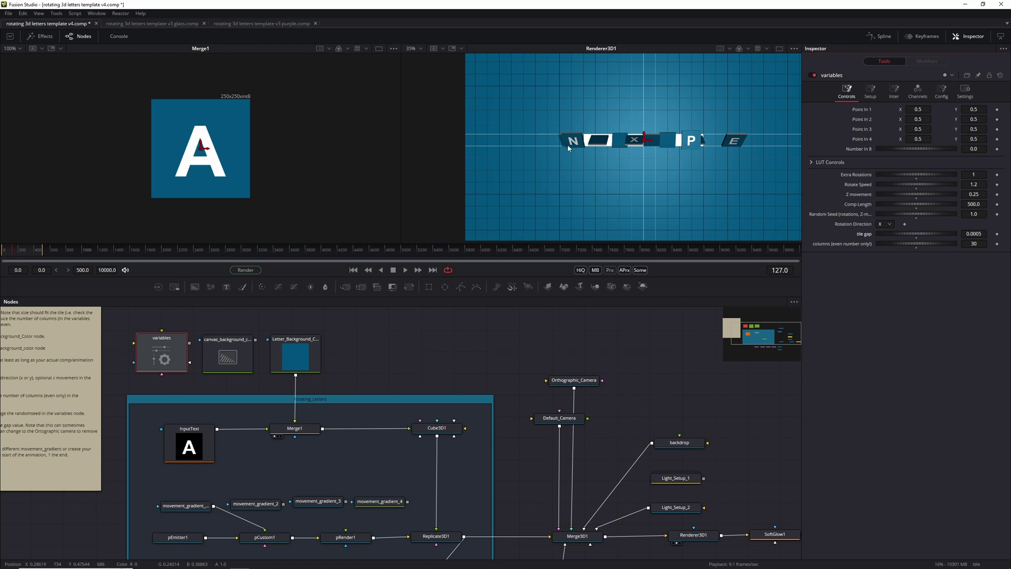
Inspect the Orthographic_Camera node's settings and set Renderer3D1's camera to Orthographic_Camera
click(575, 382)
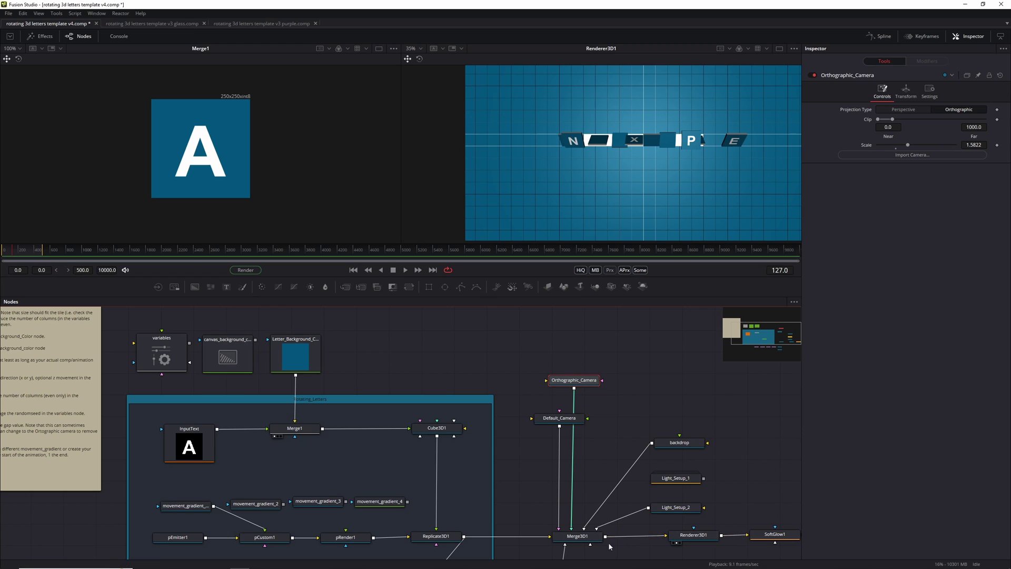
click(706, 536)
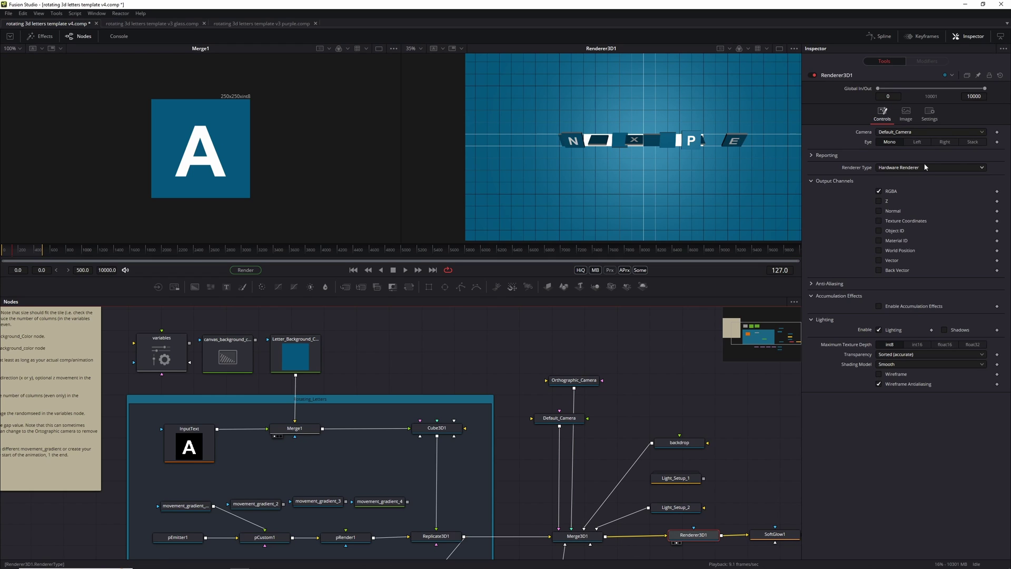
click(924, 132)
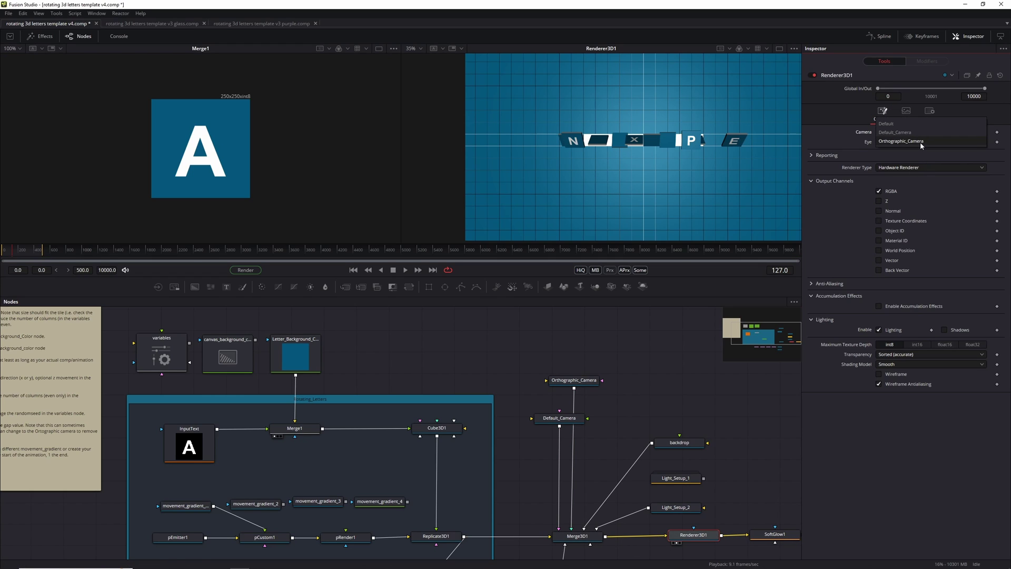
click(921, 142)
Set Z movement to 0 in the variables node and check the tiles in the orthographic render
click(163, 347)
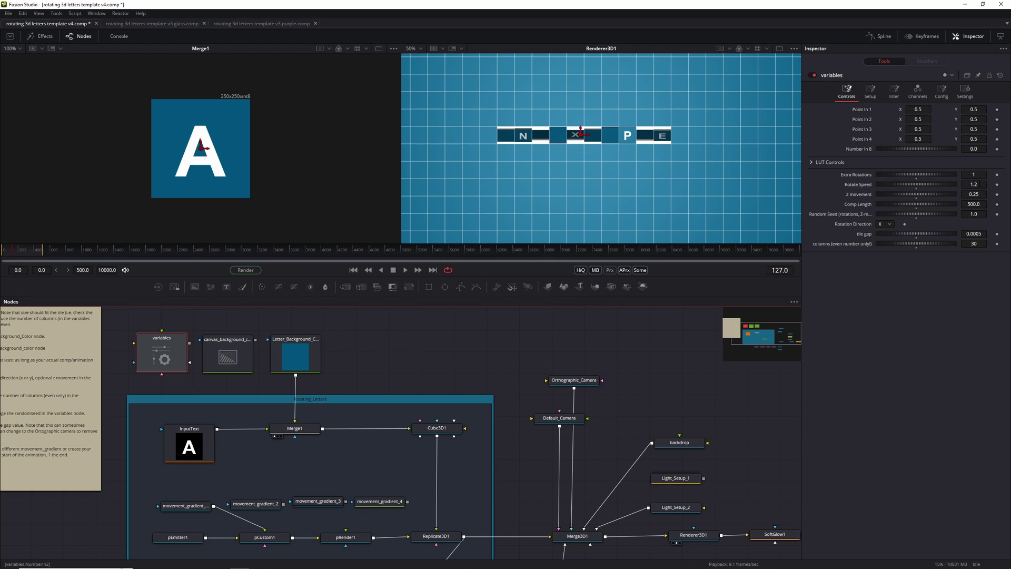
click(974, 194)
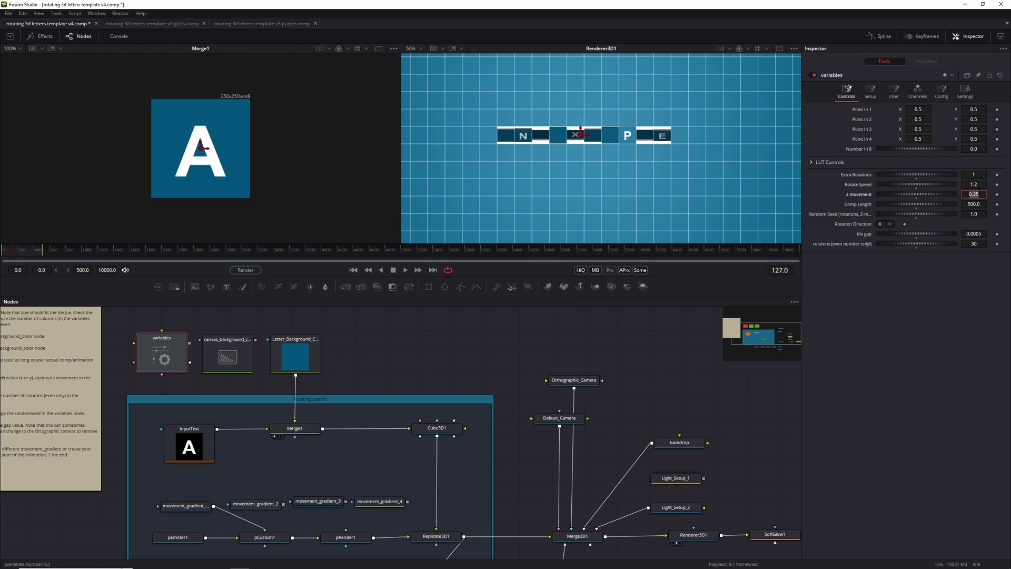
key(BackSpace)
key(BackSpace)
key(BackSpace)
key(BackSpace)
text(0)
key(shift+Tab)
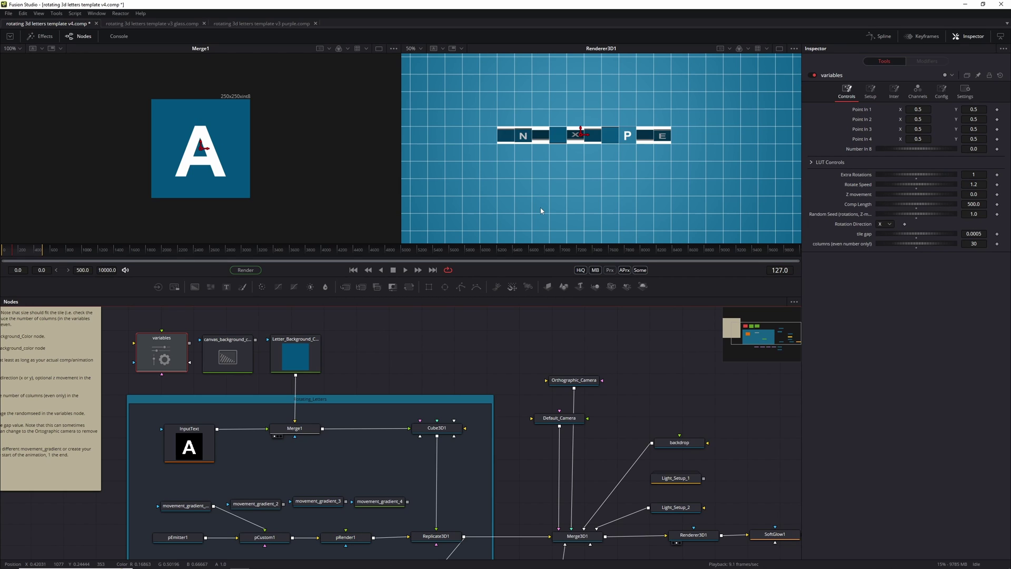
scroll(541, 210, down, 2)
scroll(541, 210, up, 2)
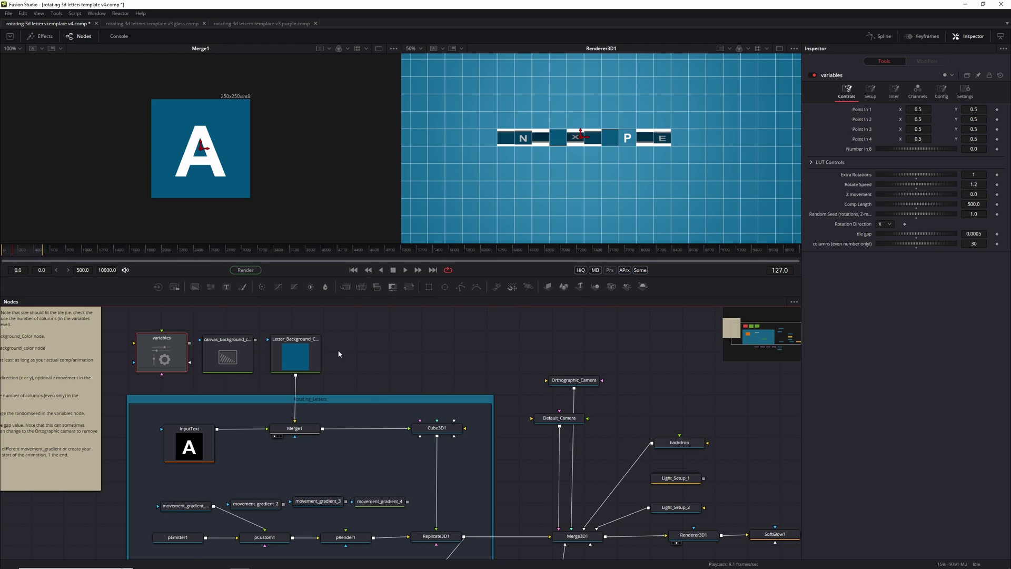
Switch to the v3 glass composition and examine its rendered neon letter tiles and material node network
click(165, 24)
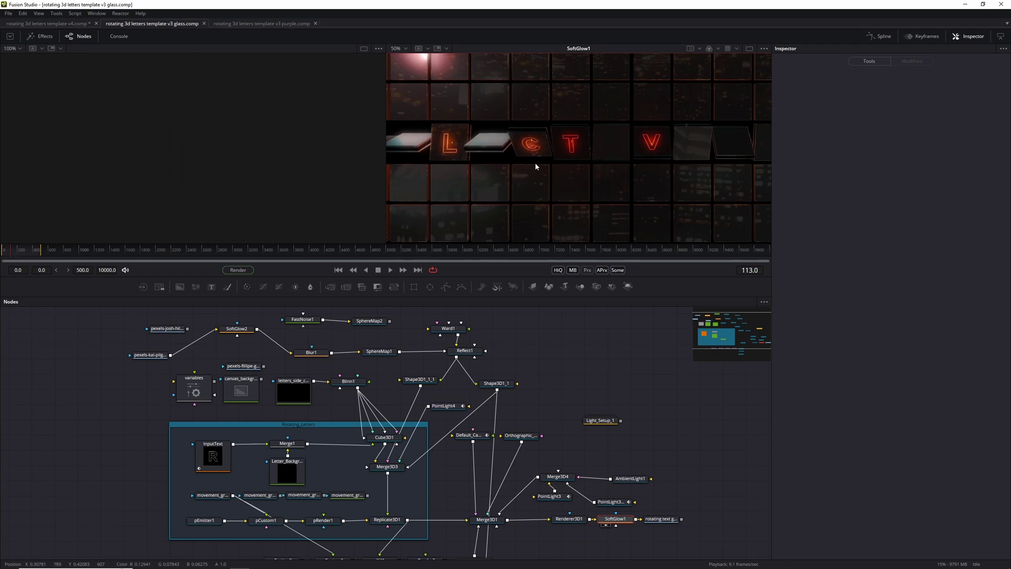
scroll(529, 151, down, 1)
scroll(521, 145, up, 3)
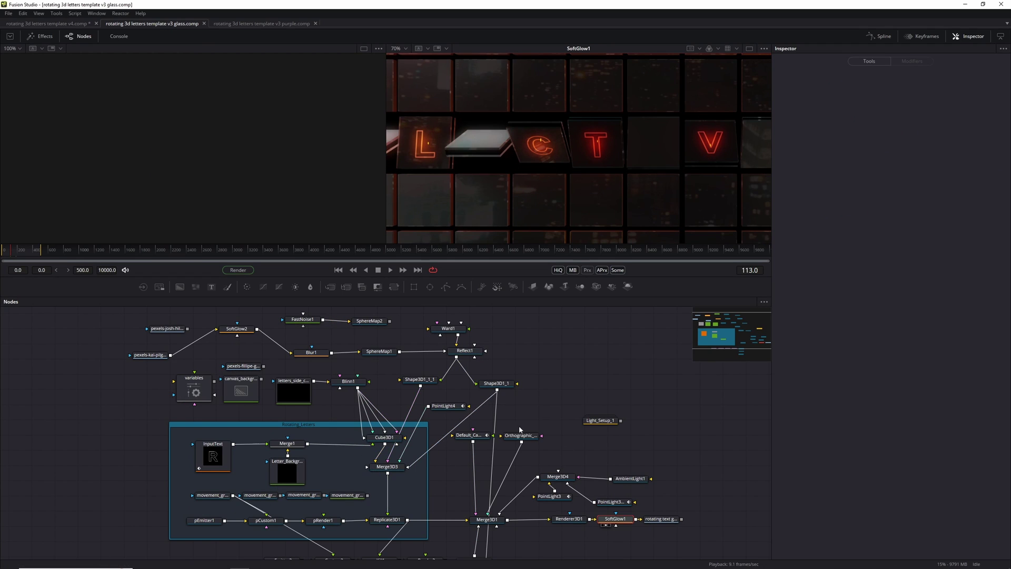
scroll(549, 434, down, 2)
scroll(413, 444, up, 3)
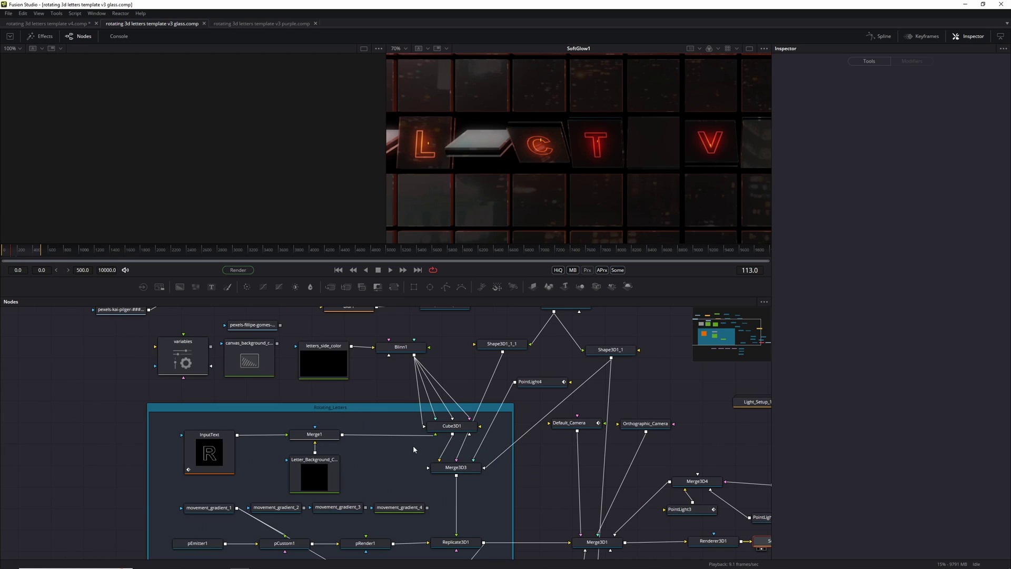
scroll(413, 444, down, 1)
scroll(414, 449, up, 2)
scroll(521, 468, down, 3)
scroll(588, 381, up, 3)
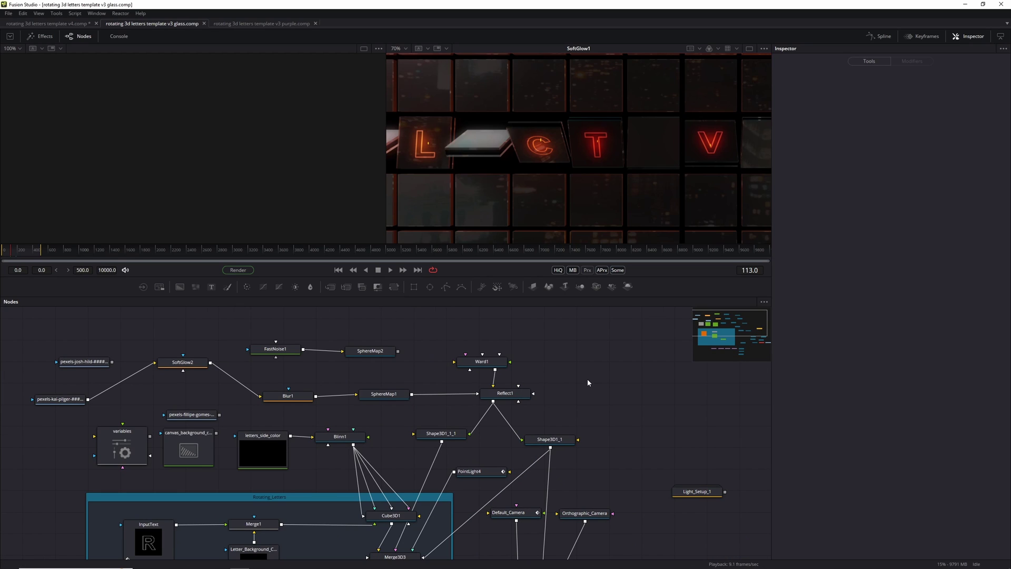
drag(570, 378, 620, 382)
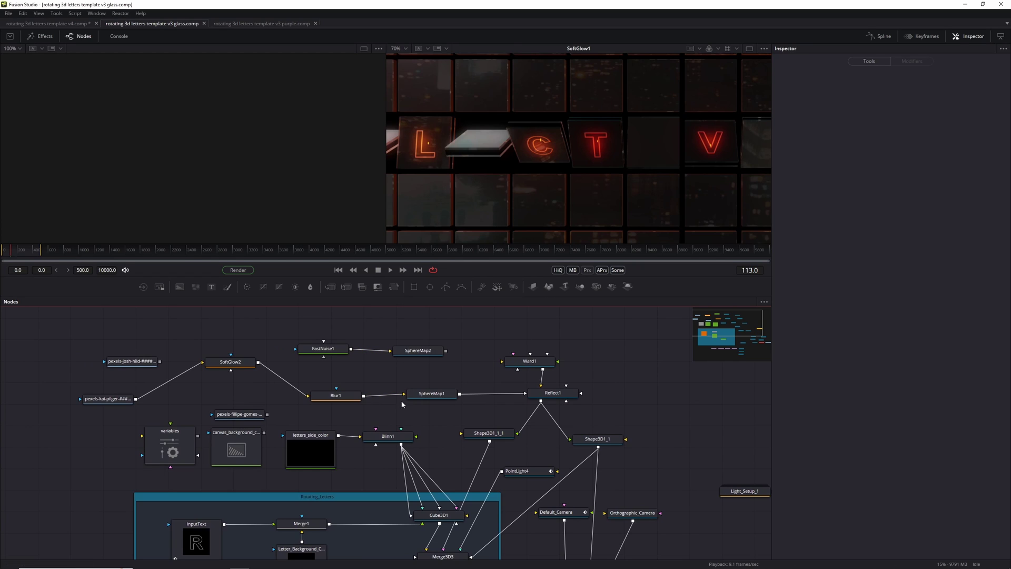
Review the Blinn1 and Reflect1 material nodes, show the pexels-kai-pilger image in the empty viewer, and compare it with the glass reflections
click(395, 440)
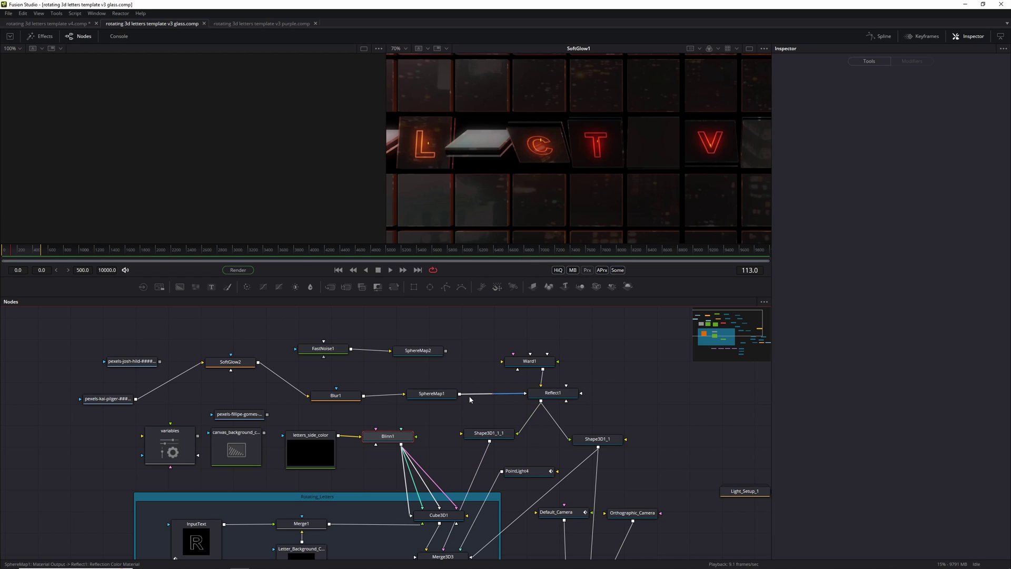
click(559, 400)
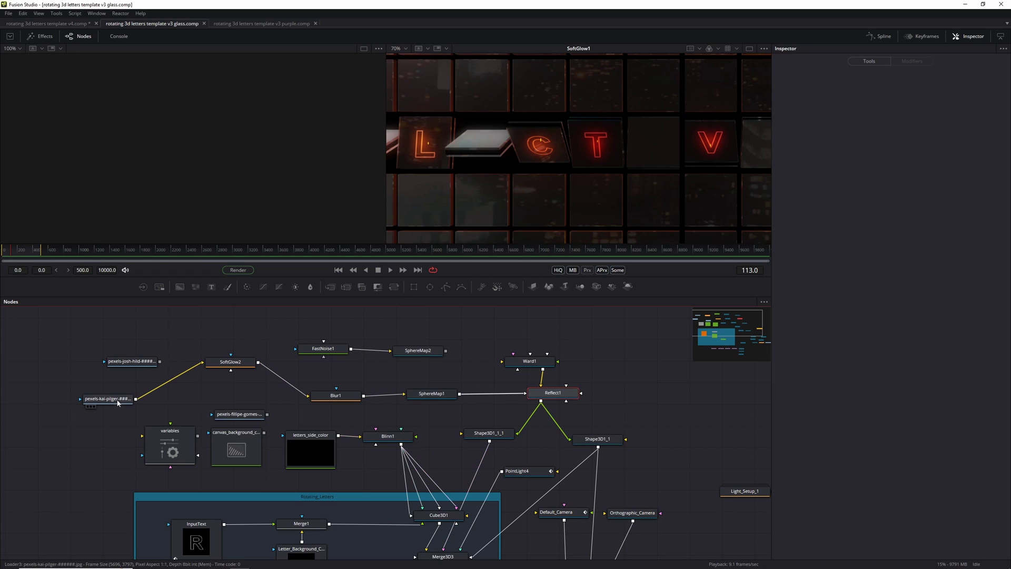
drag(118, 404, 208, 122)
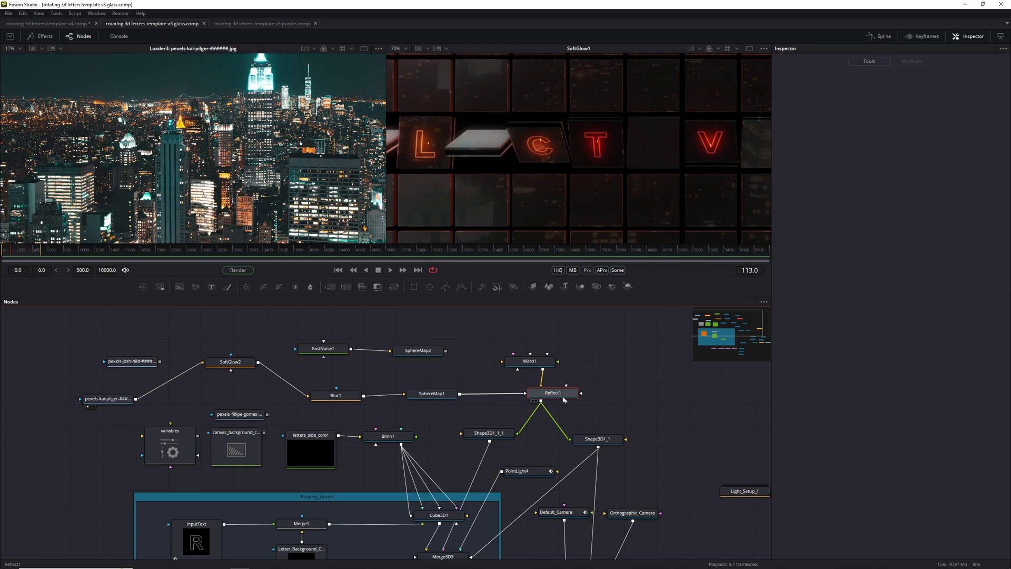
scroll(539, 186, down, 2)
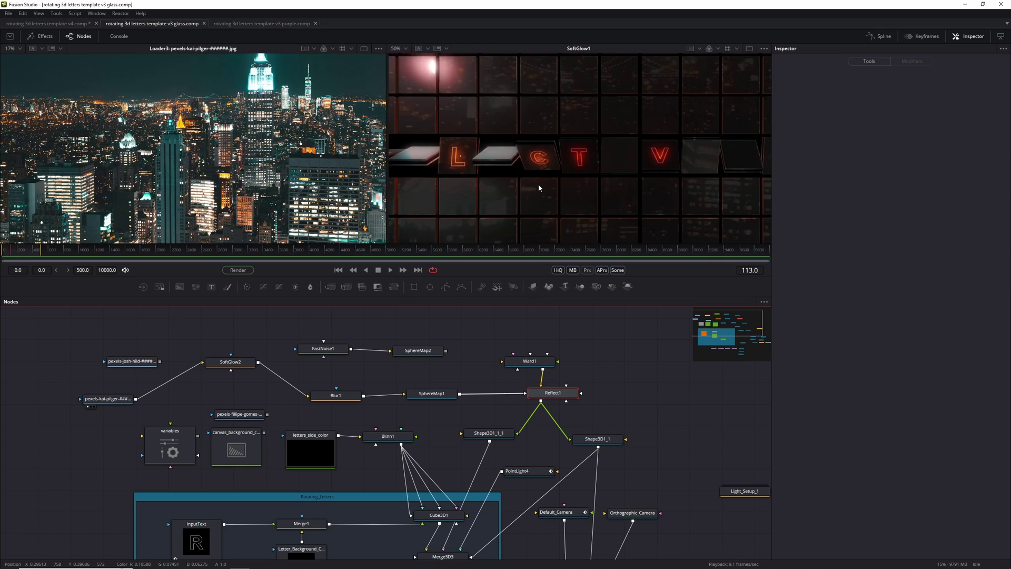
scroll(531, 188, up, 2)
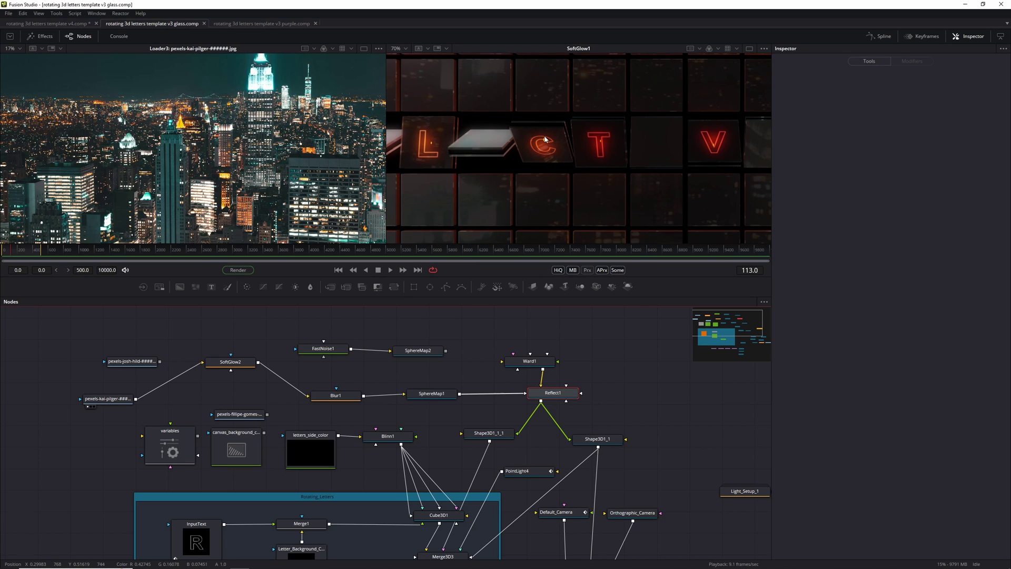
Switch to the v3 purple composition and examine its full render and the bump texture on the backdrop up close
click(249, 23)
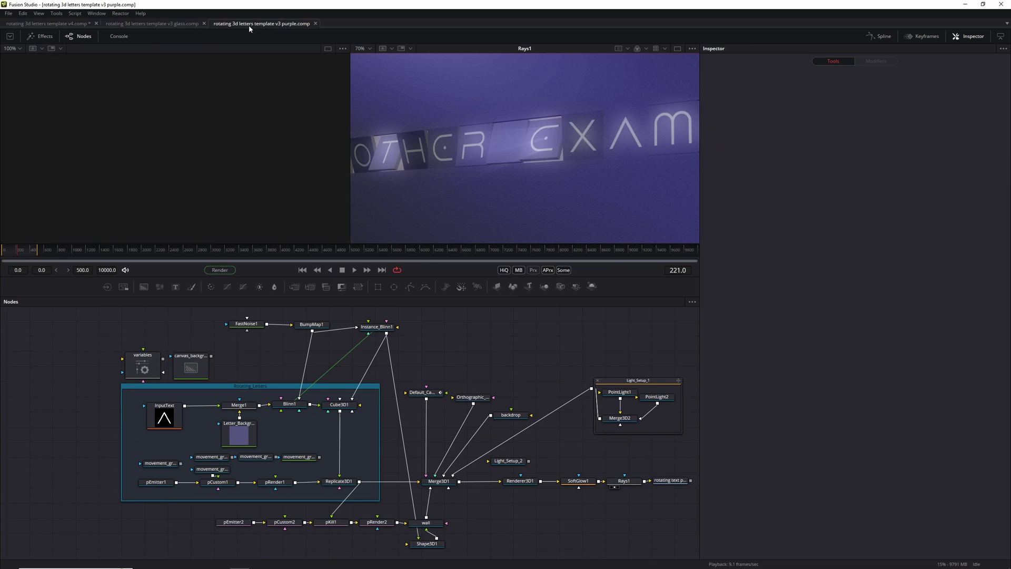
scroll(493, 138, down, 2)
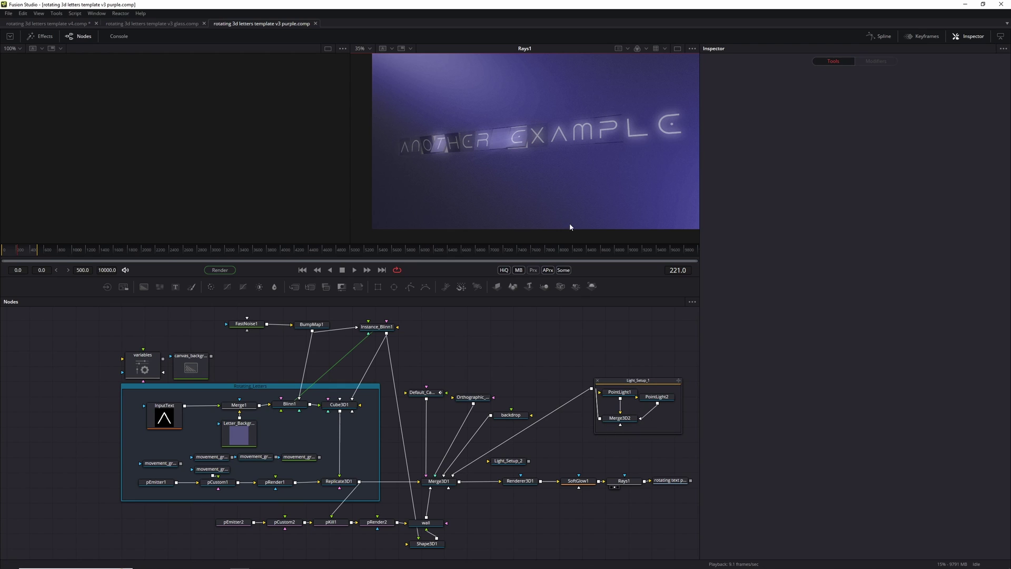
scroll(574, 190, down, 1)
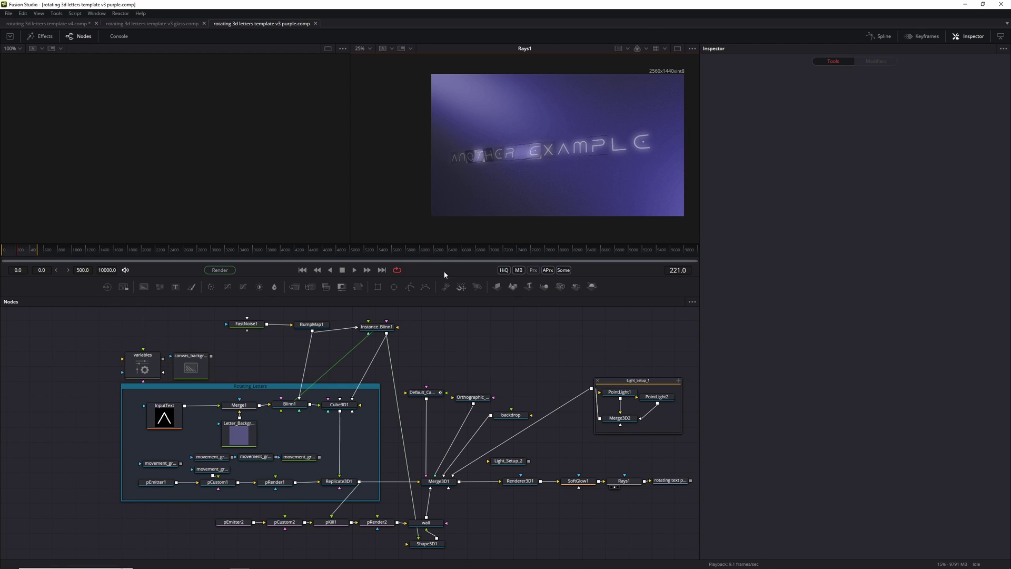
scroll(564, 178, up, 5)
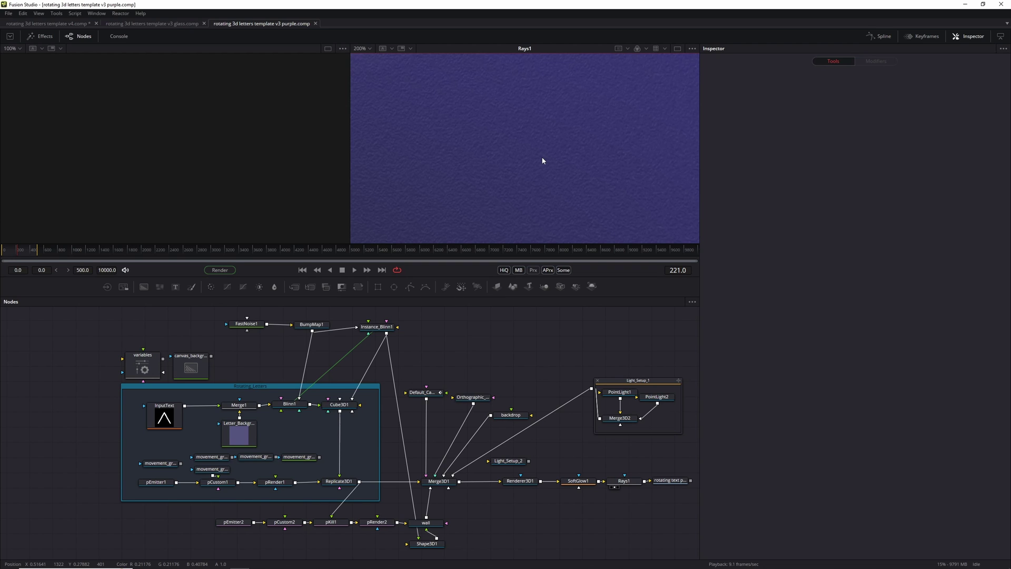
click(279, 561)
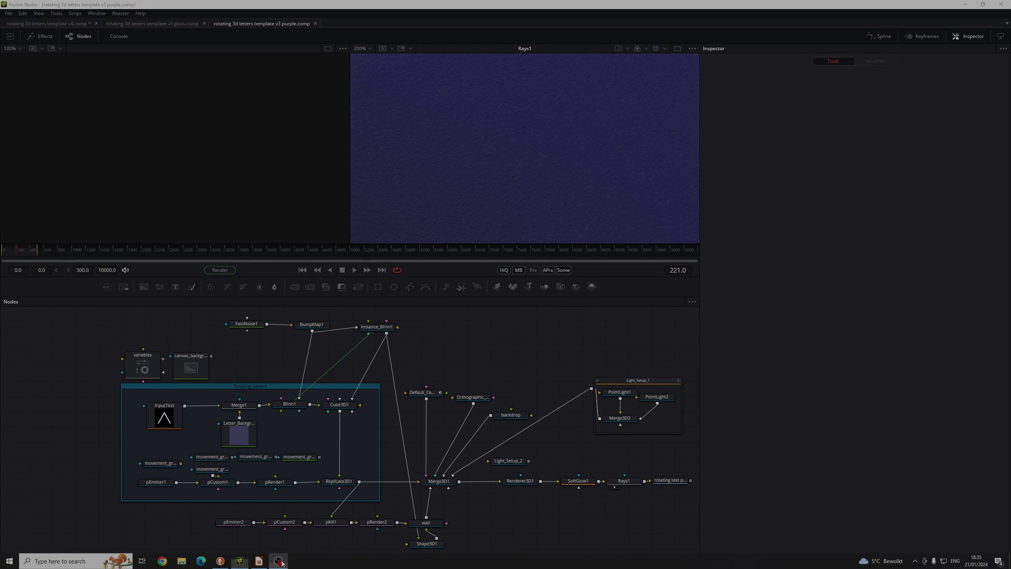